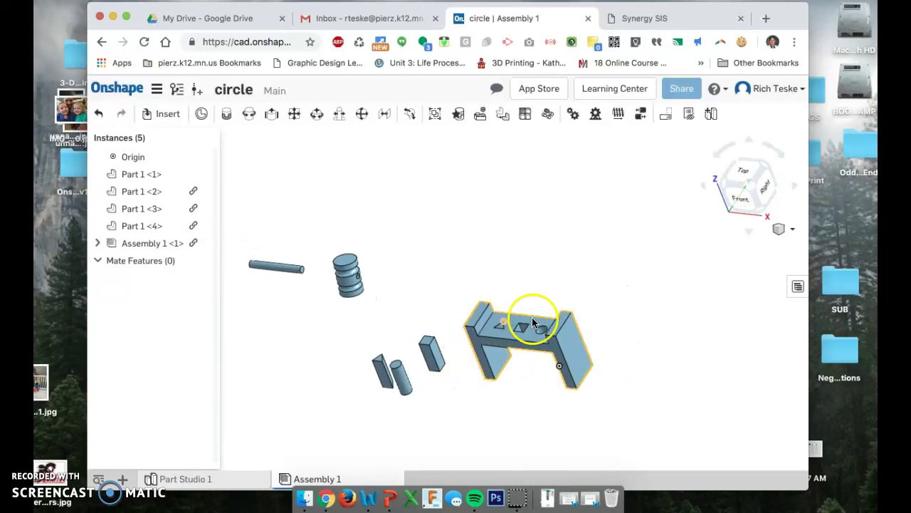
# Step: Reposition the three-hole bench freely in the assembly and fix its instance, Part 1 <2>, in place
pyautogui.moveTo(740, 197); pyautogui.dragTo(556, 325)
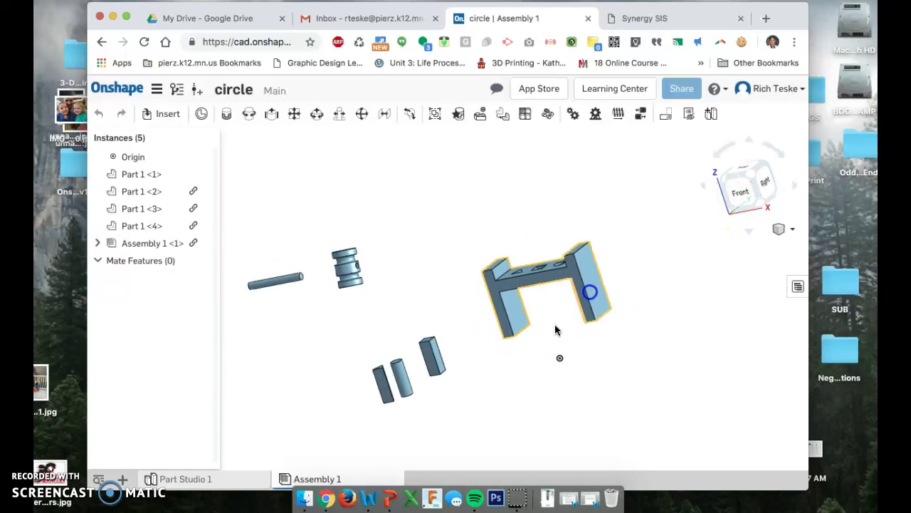
pyautogui.rightClick(139, 196)
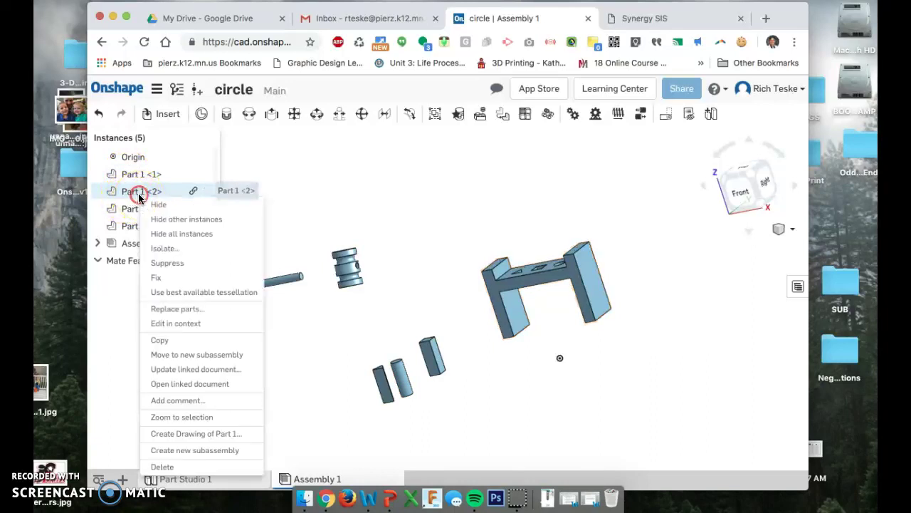
pyautogui.click(251, 198)
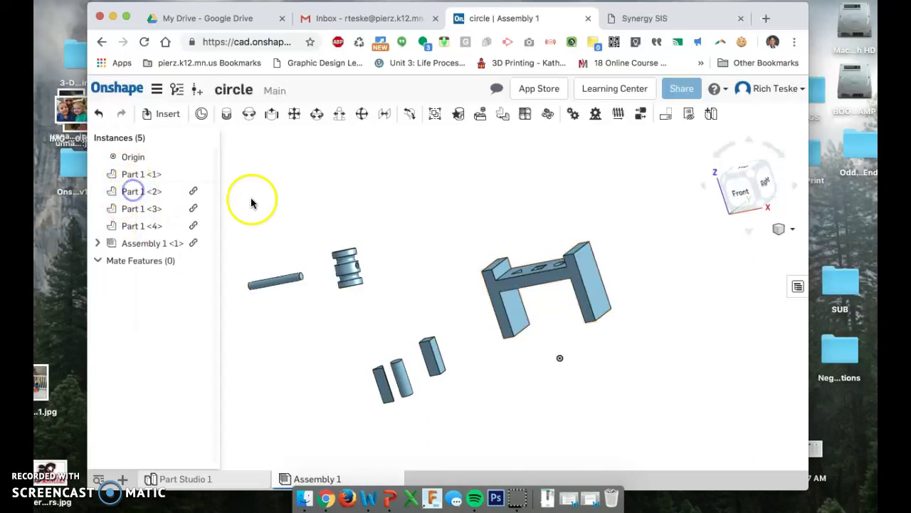
pyautogui.rightClick(140, 191)
pyautogui.click(161, 275)
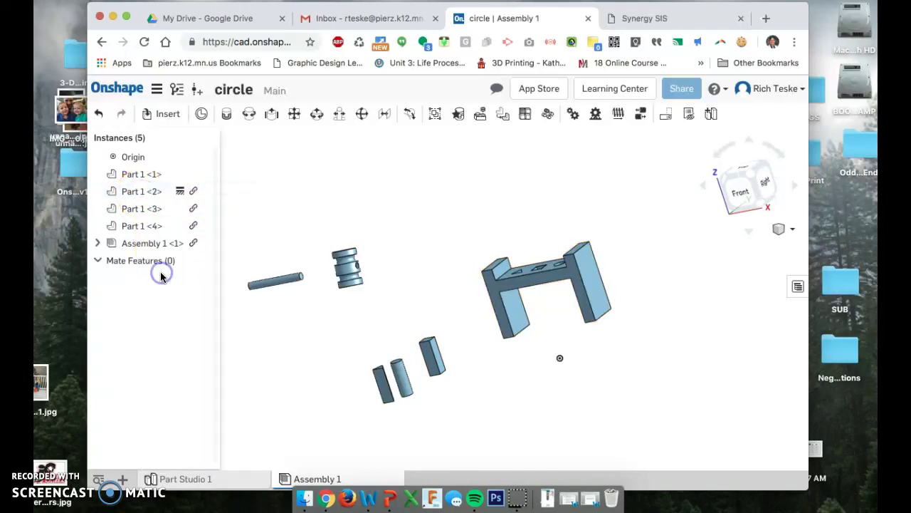
# Step: Try to move the fixed bench, and move the loose square peg up between the mallet head and the bench
pyautogui.moveTo(588, 270); pyautogui.dragTo(617, 287)
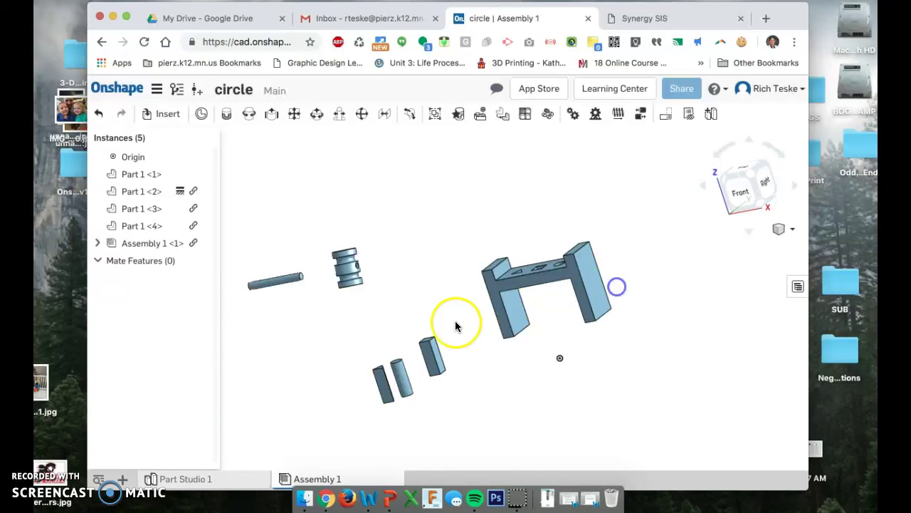
pyautogui.moveTo(432, 358); pyautogui.dragTo(424, 262)
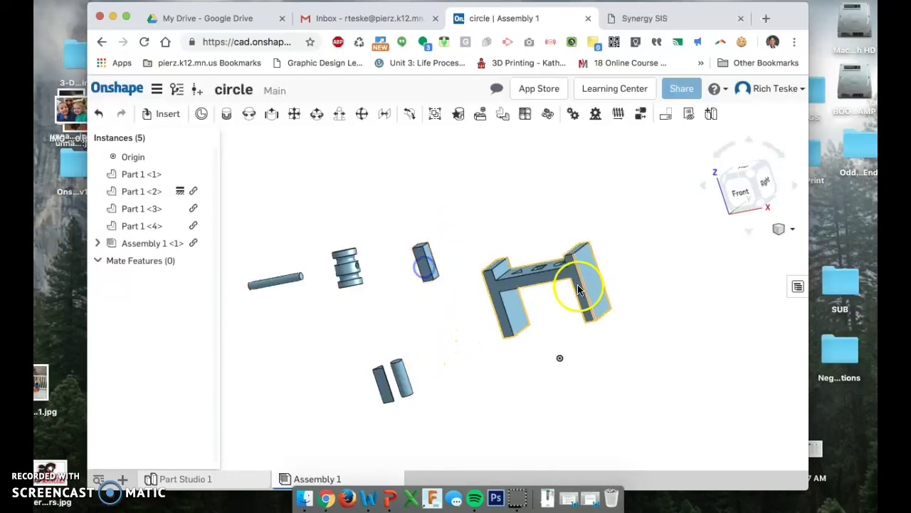
pyautogui.moveTo(722, 187); pyautogui.dragTo(739, 204, button='right')
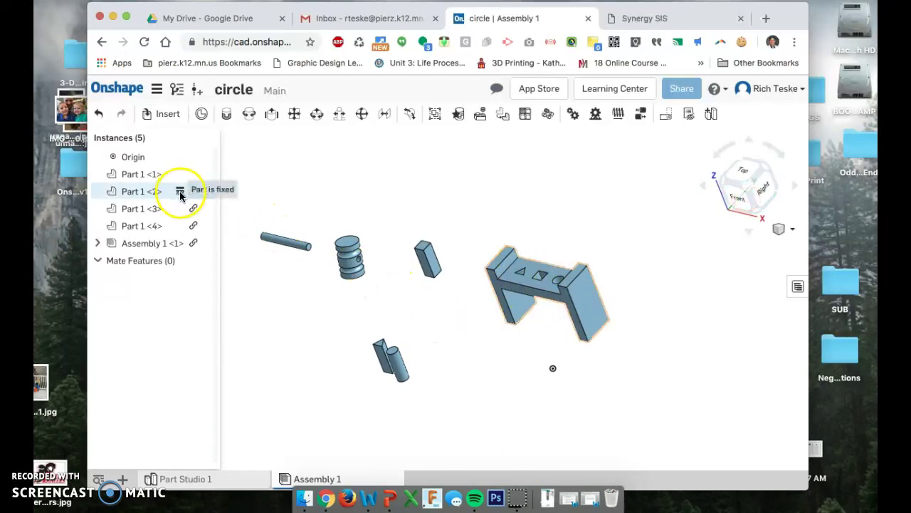
# Step: Review the options for the fixed bench and the available mate types, including Cylindrical, Ball, Parallel and Tangent
pyautogui.rightClick(155, 194)
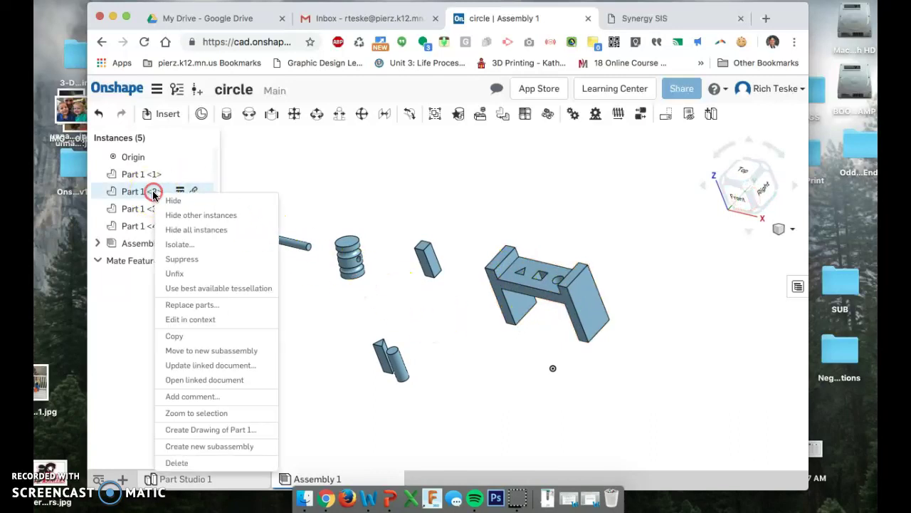
pyautogui.click(360, 148)
pyautogui.moveTo(519, 254); pyautogui.dragTo(345, 247)
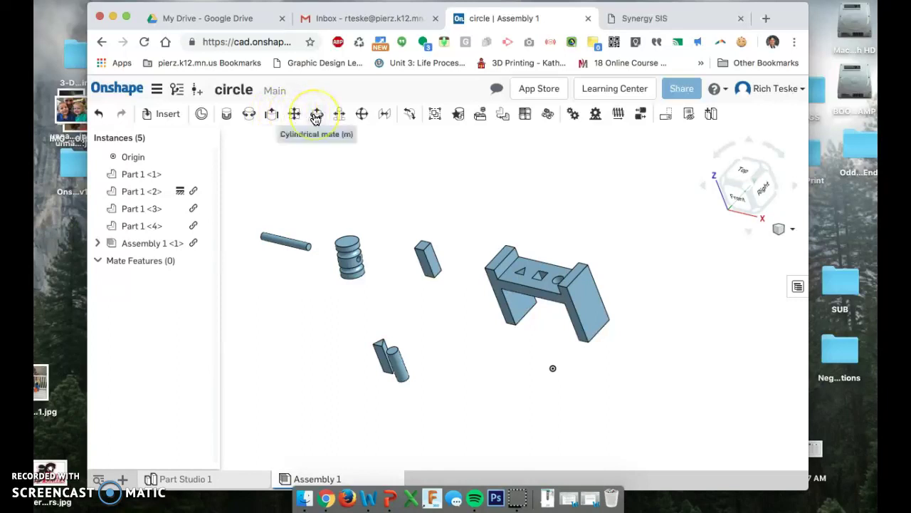
pyautogui.click(361, 116)
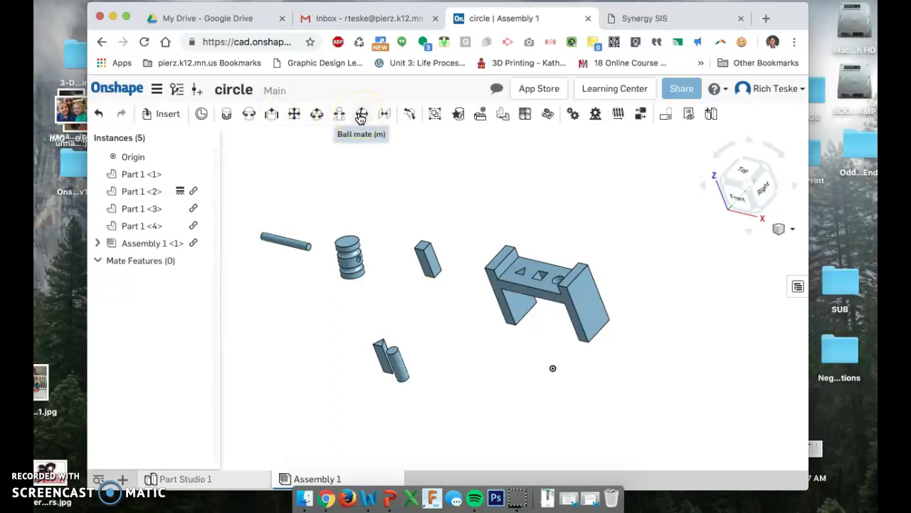
pyautogui.click(382, 117)
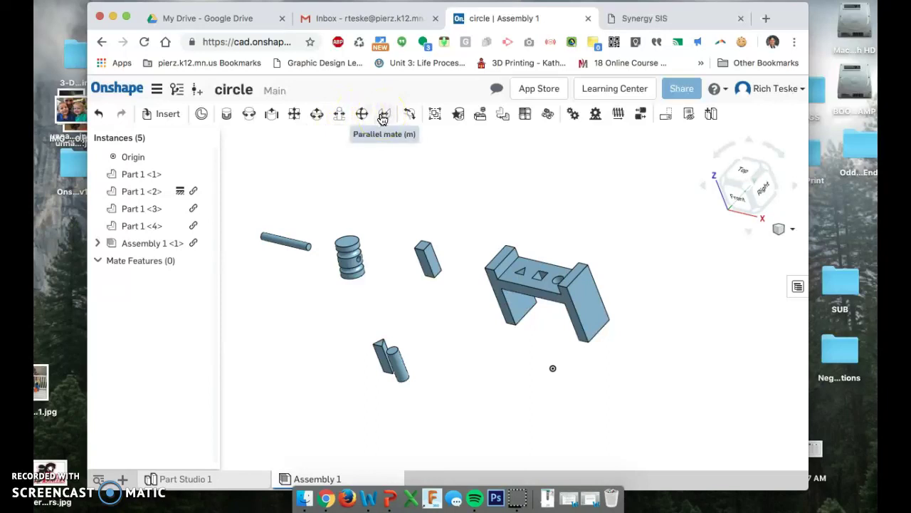
pyautogui.click(406, 119)
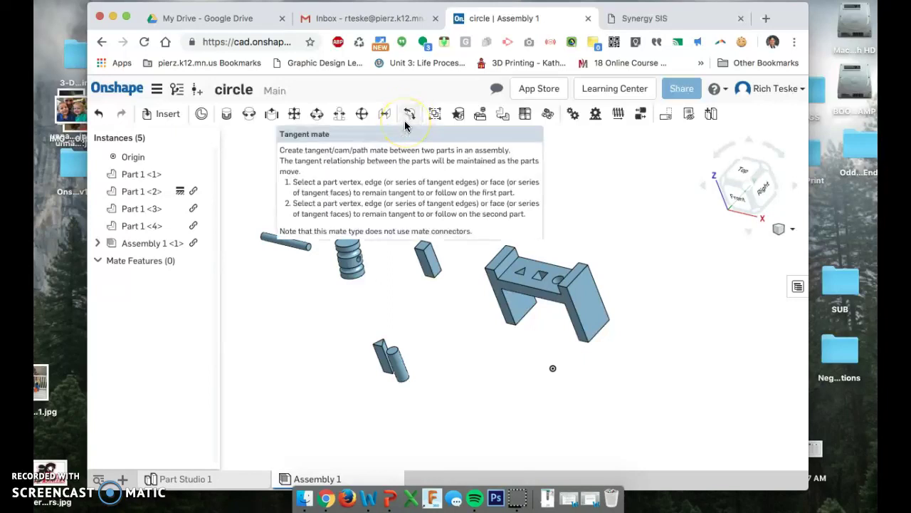
pyautogui.click(295, 329)
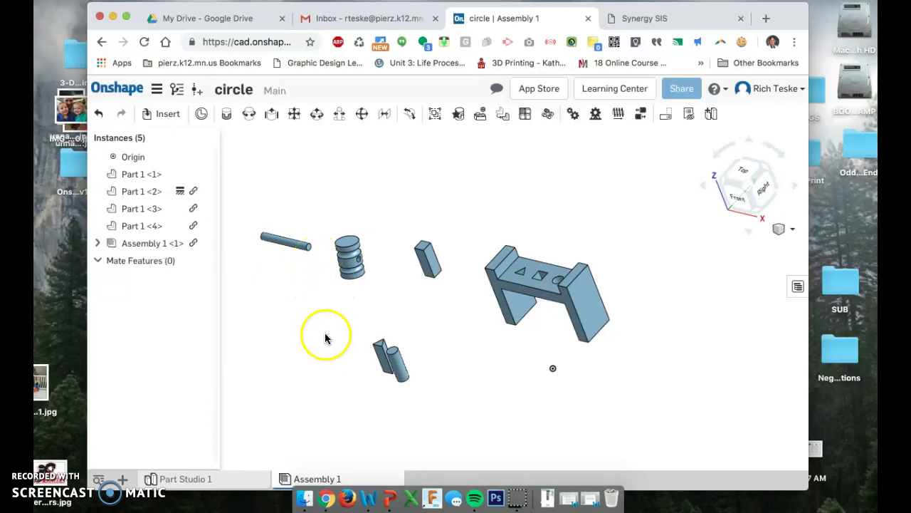
pyautogui.scroll(-1, 519, 319)
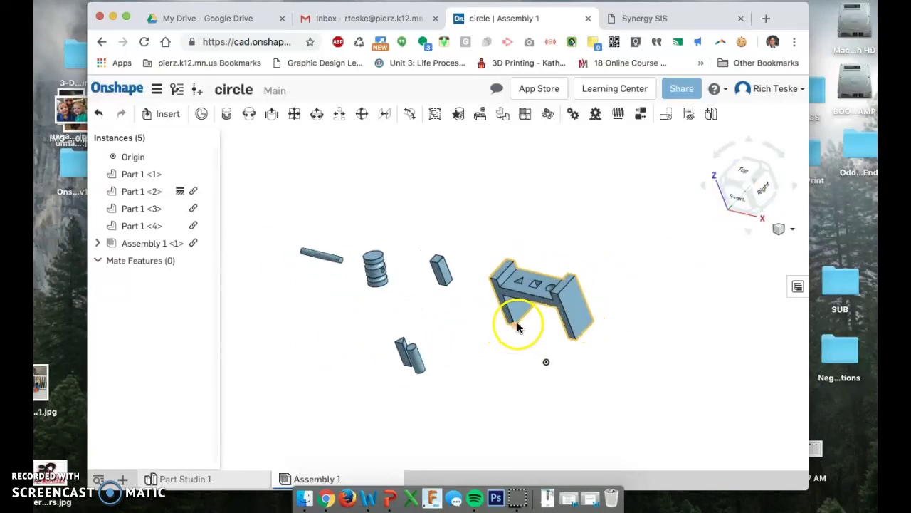
pyautogui.scroll(3, 509, 316)
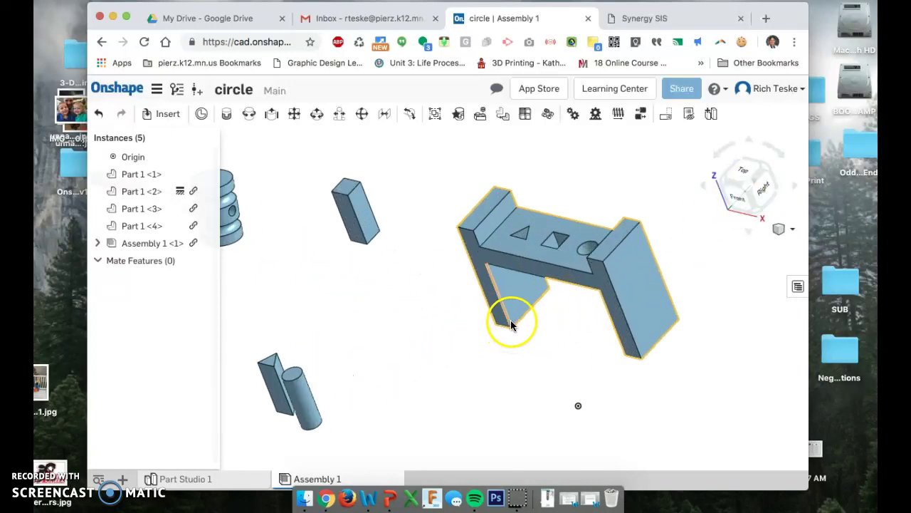
pyautogui.click(271, 117)
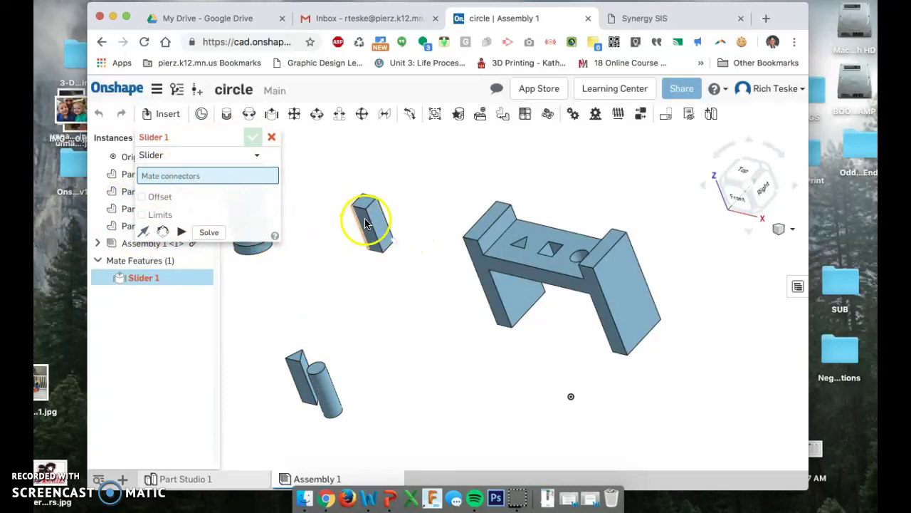
pyautogui.scroll(5, 542, 311)
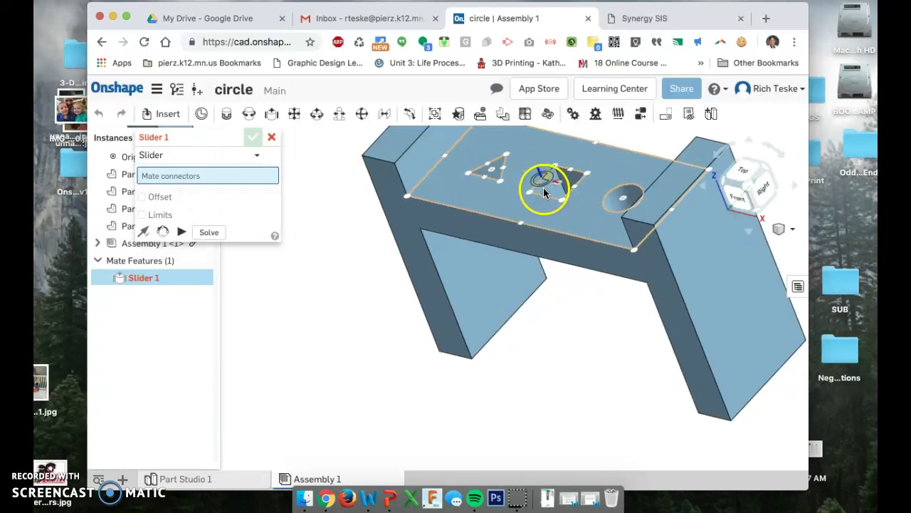
pyautogui.scroll(-5, 484, 373)
pyautogui.scroll(10, 506, 279)
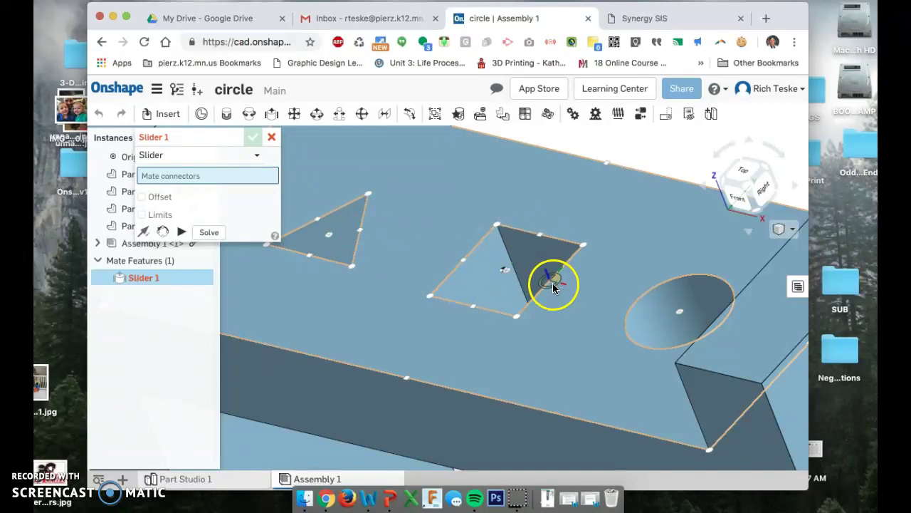
pyautogui.click(456, 266)
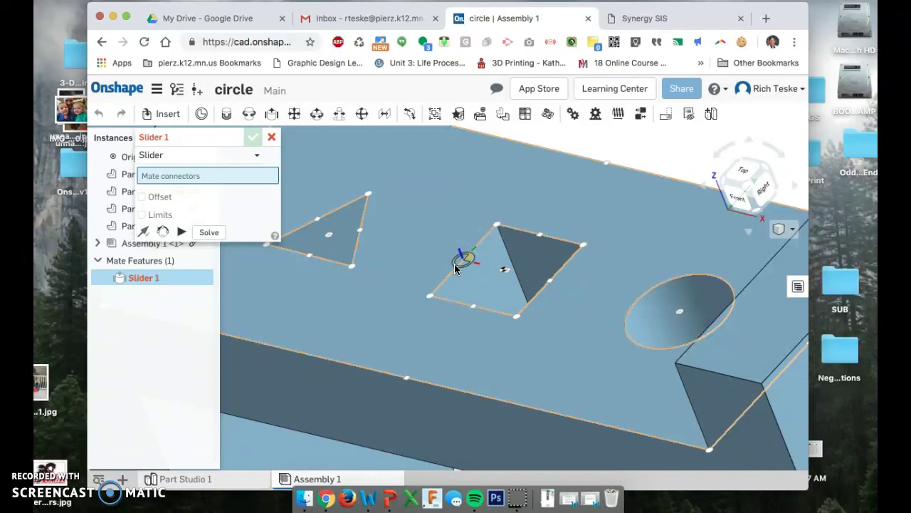
pyautogui.click(495, 274)
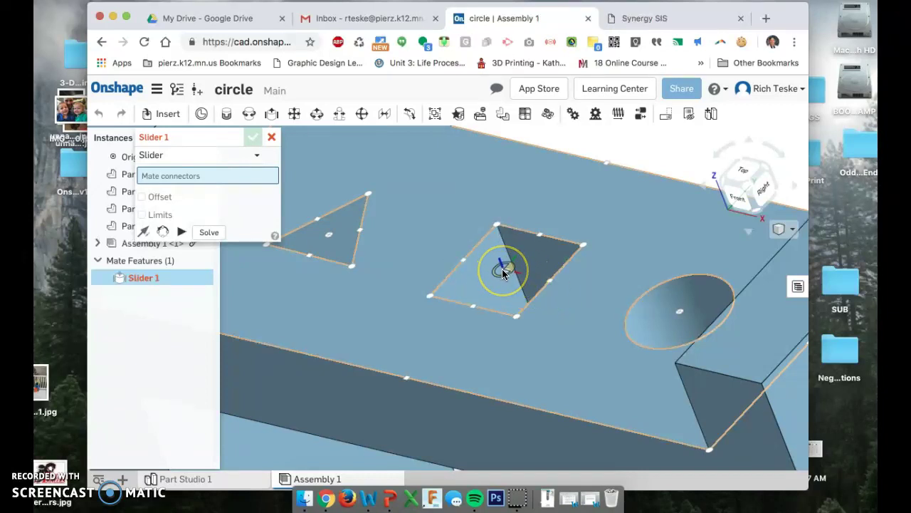
pyautogui.click(502, 269)
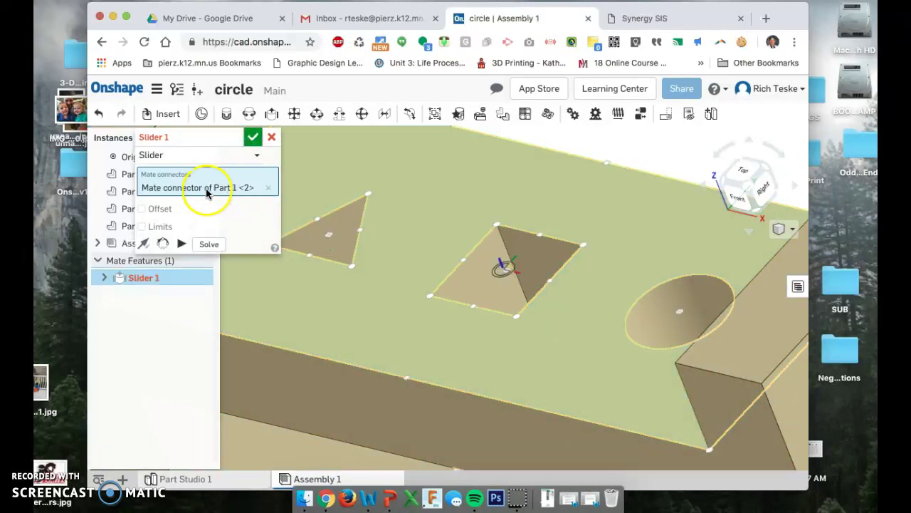
pyautogui.scroll(-6, 457, 304)
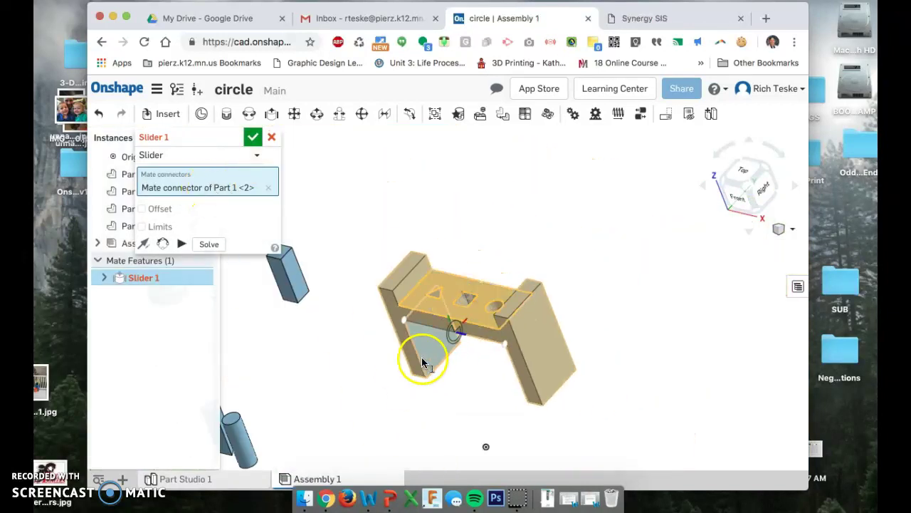
pyautogui.scroll(-6, 301, 363)
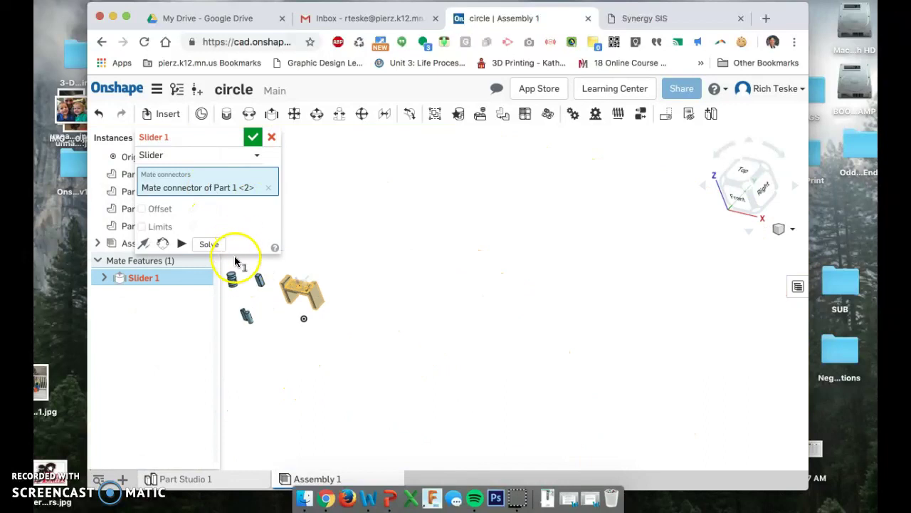
pyautogui.scroll(3, 231, 274)
pyautogui.scroll(6, 232, 274)
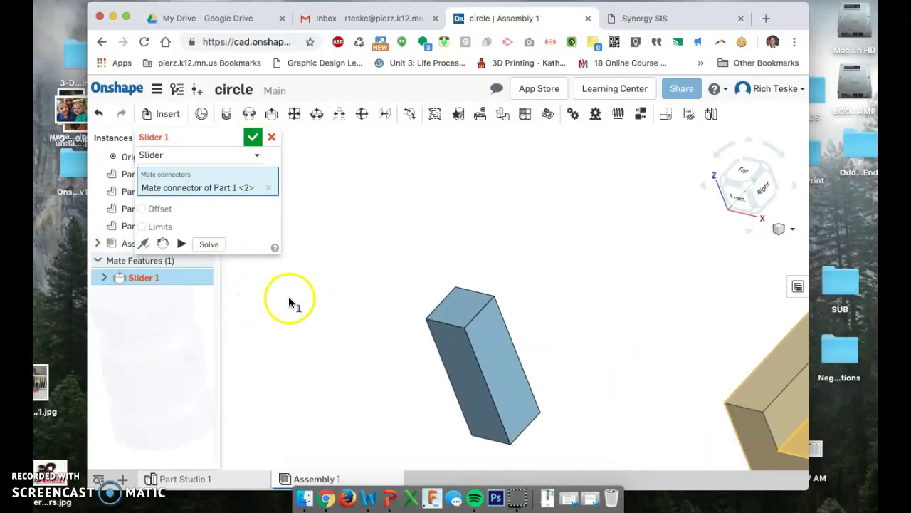
pyautogui.scroll(5, 481, 358)
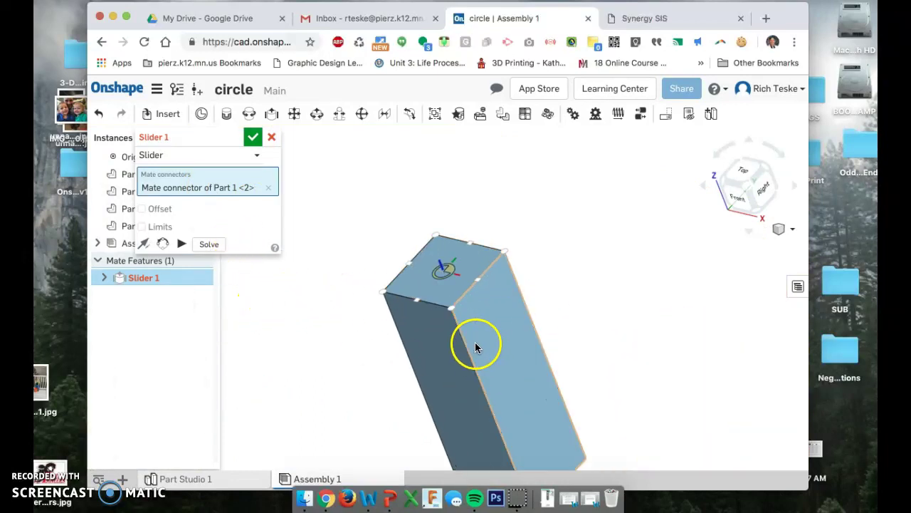
pyautogui.scroll(2, 459, 361)
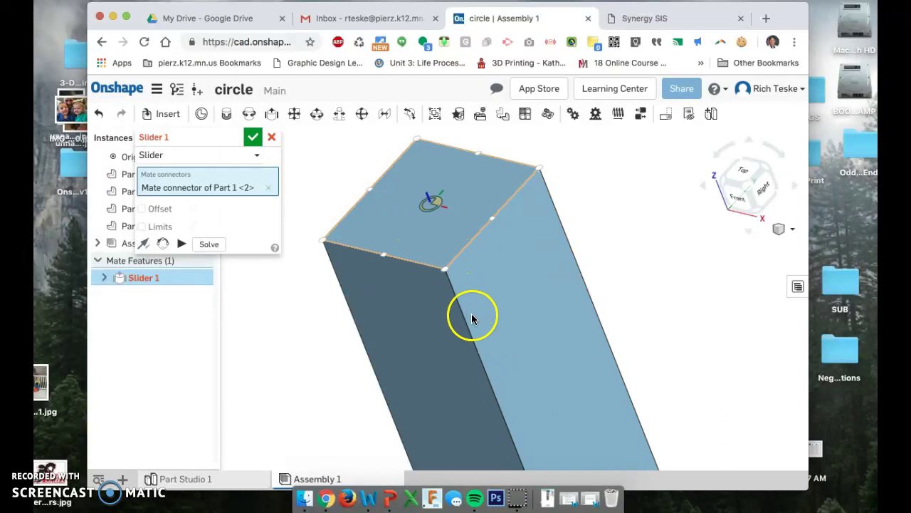
pyautogui.click(453, 255)
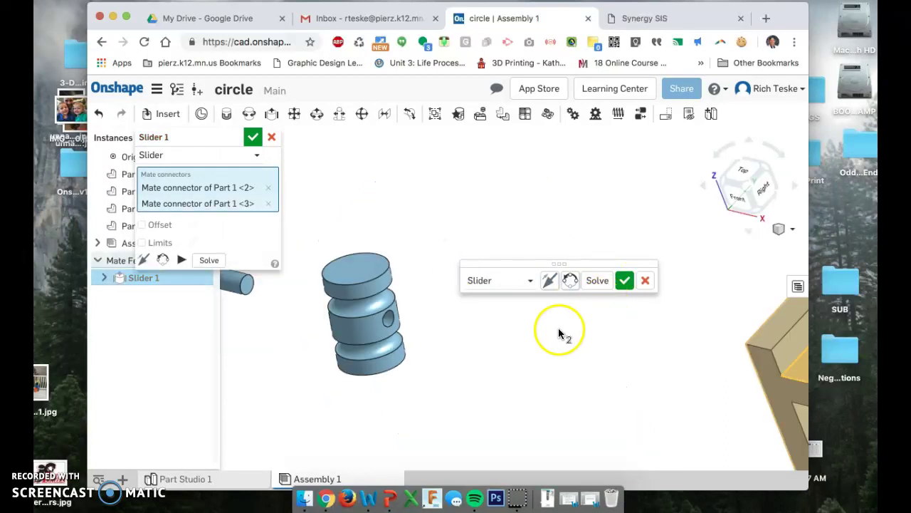
pyautogui.scroll(10, 646, 363)
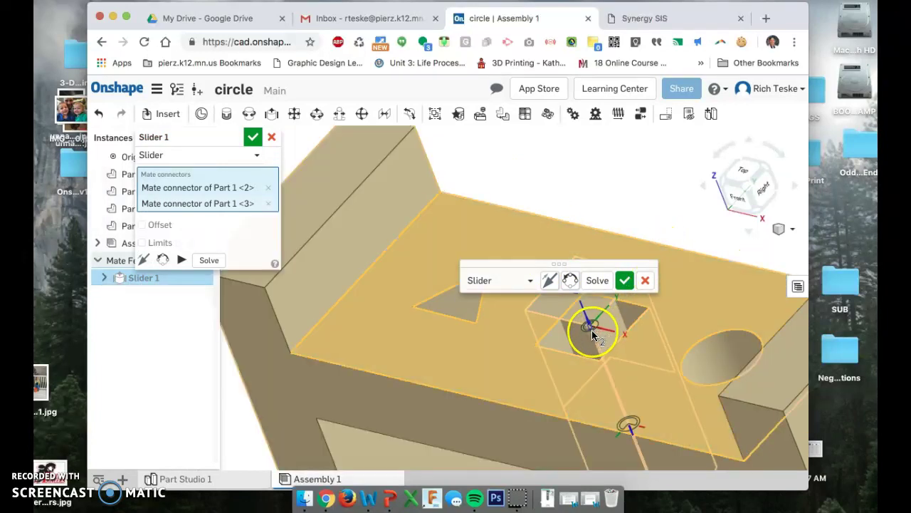
pyautogui.click(590, 327)
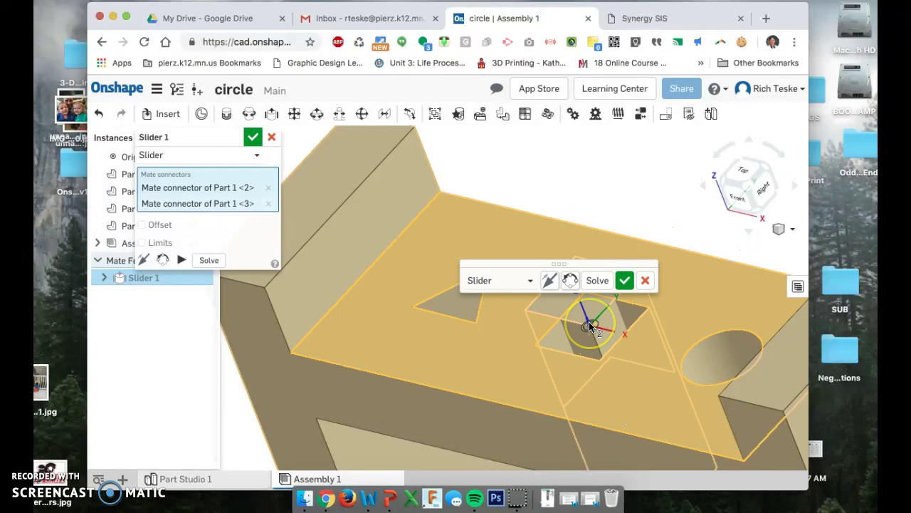
pyautogui.click(268, 205)
pyautogui.scroll(-6, 264, 299)
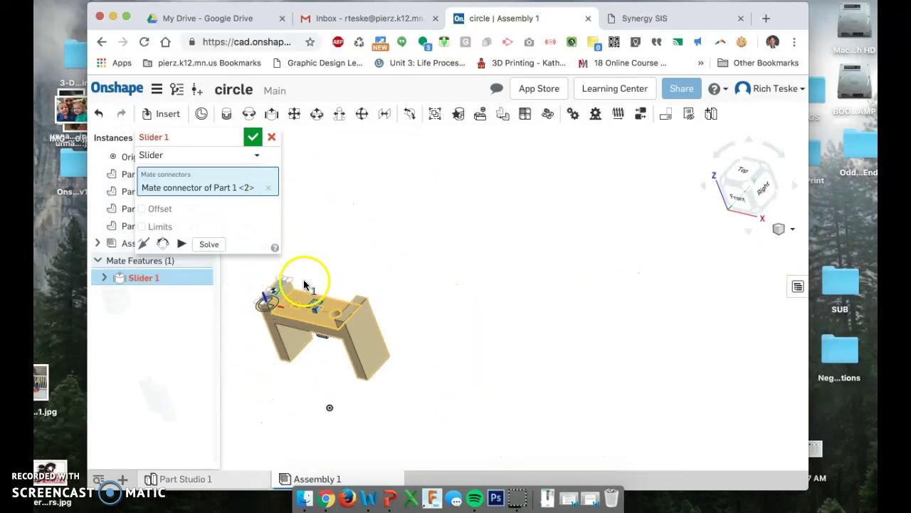
pyautogui.click(272, 137)
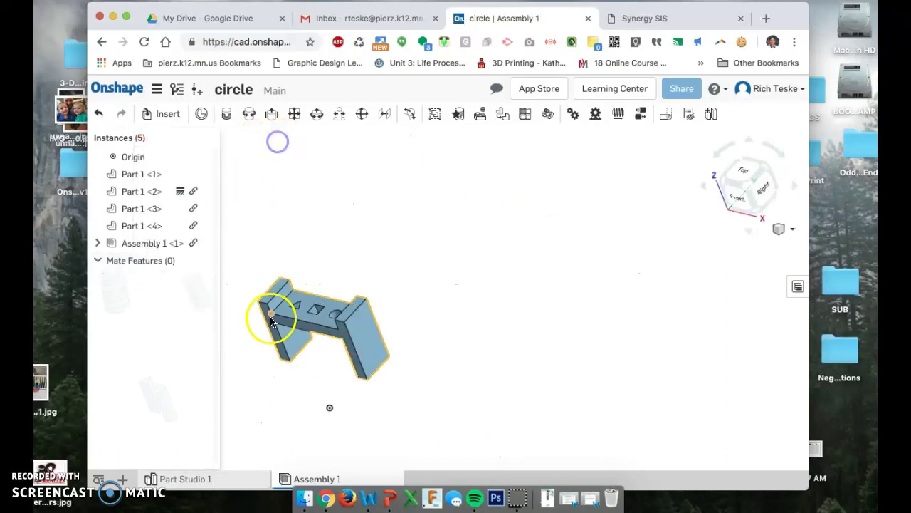
# Step: Start a Slider mate and pick the centre of the square peg's top face as the first mate connector
pyautogui.click(749, 187)
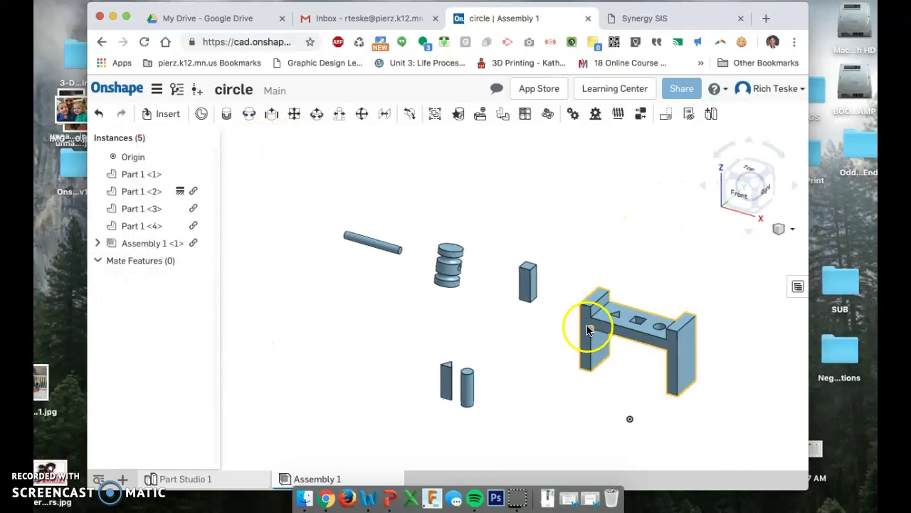
pyautogui.scroll(5, 544, 271)
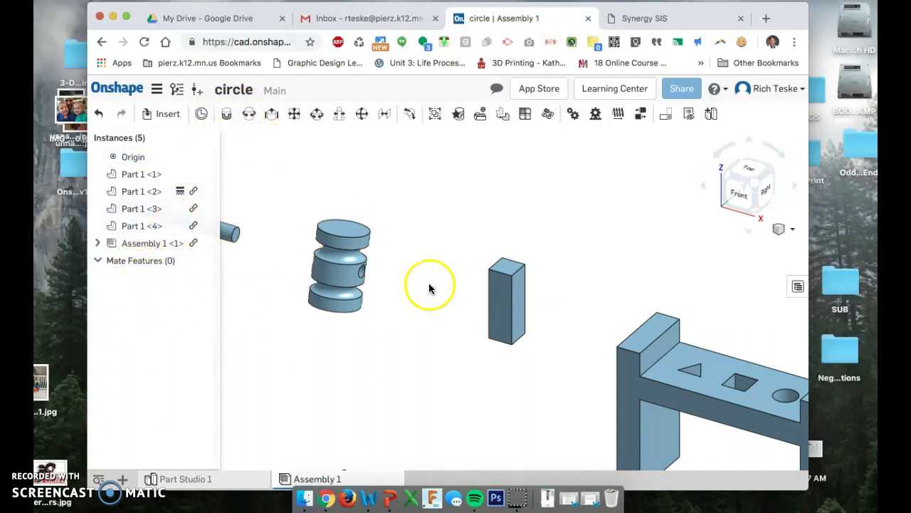
pyautogui.click(270, 116)
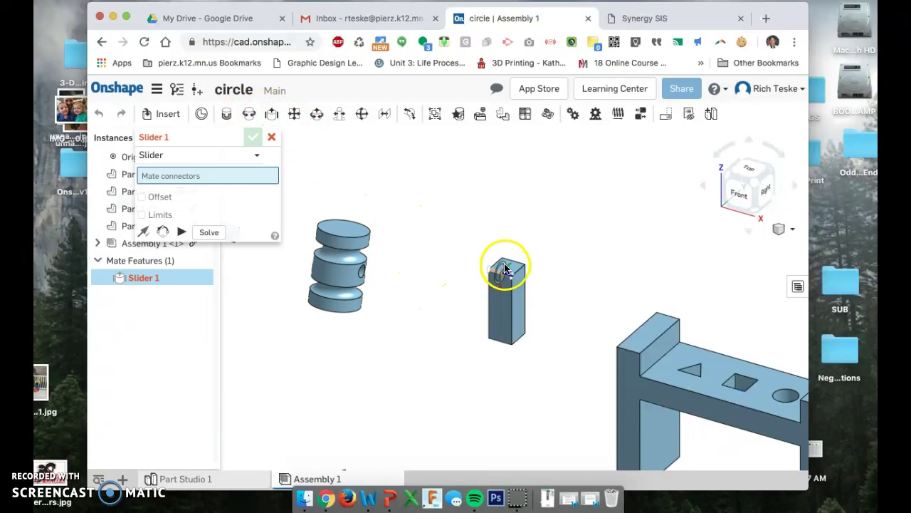
pyautogui.scroll(5, 507, 273)
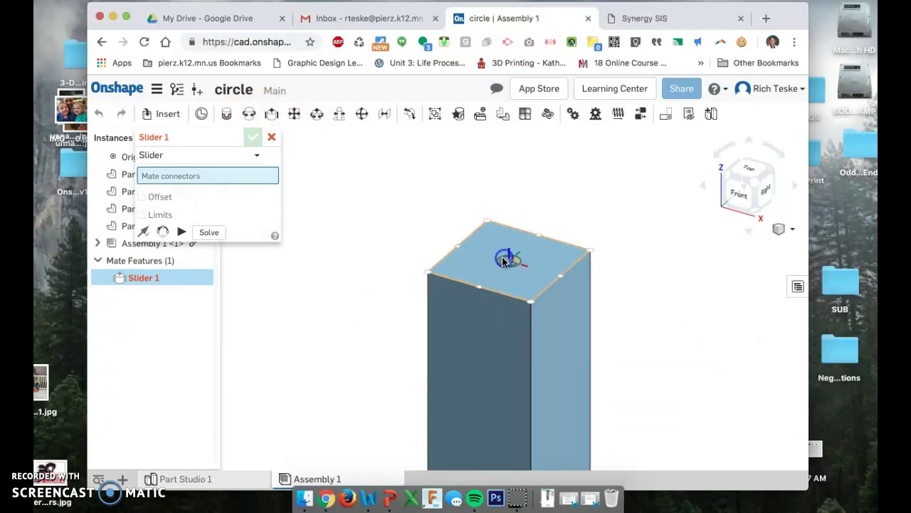
pyautogui.click(510, 256)
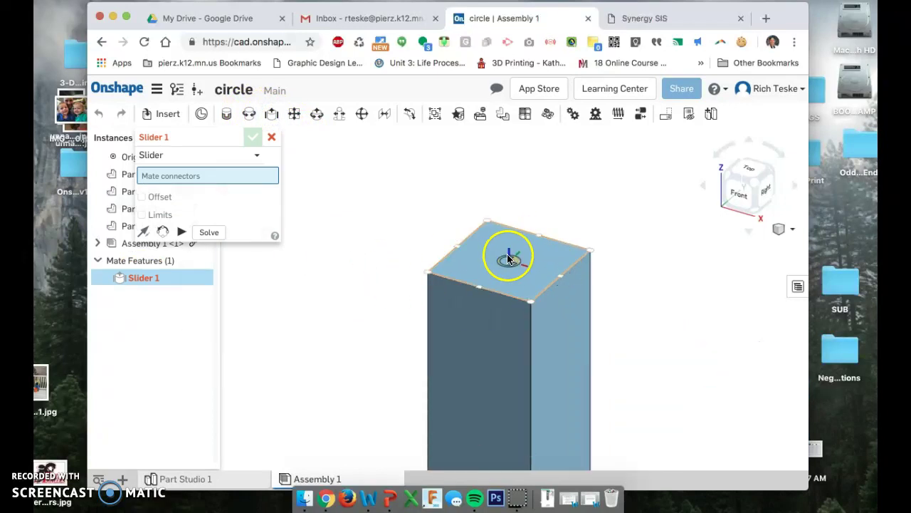
pyautogui.click(509, 259)
# Step: Pick the centre of the square hole on the bench's upper face as the Slider mate's second connector
pyautogui.scroll(-5, 399, 310)
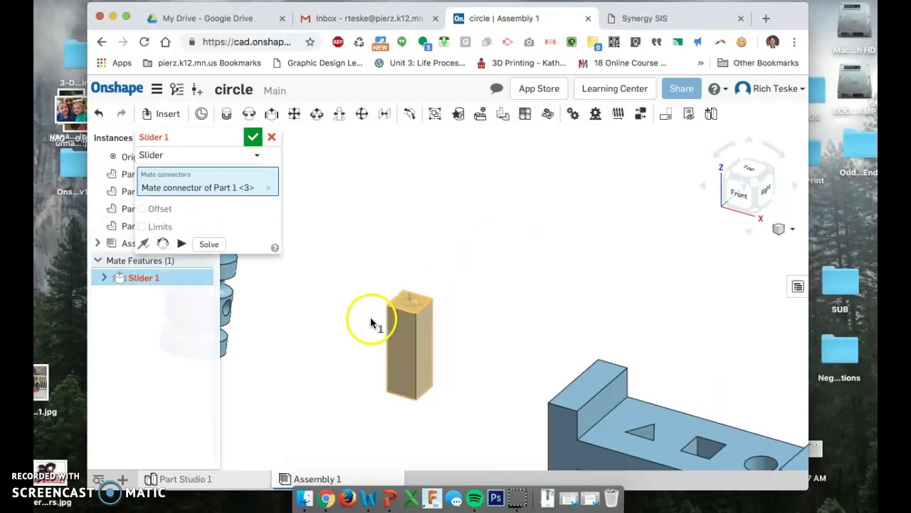
pyautogui.scroll(5, 525, 406)
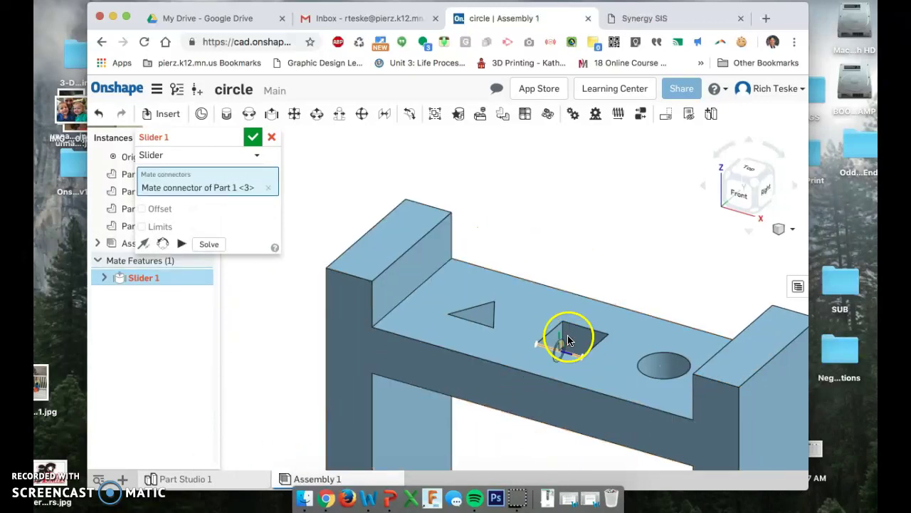
pyautogui.scroll(4, 574, 346)
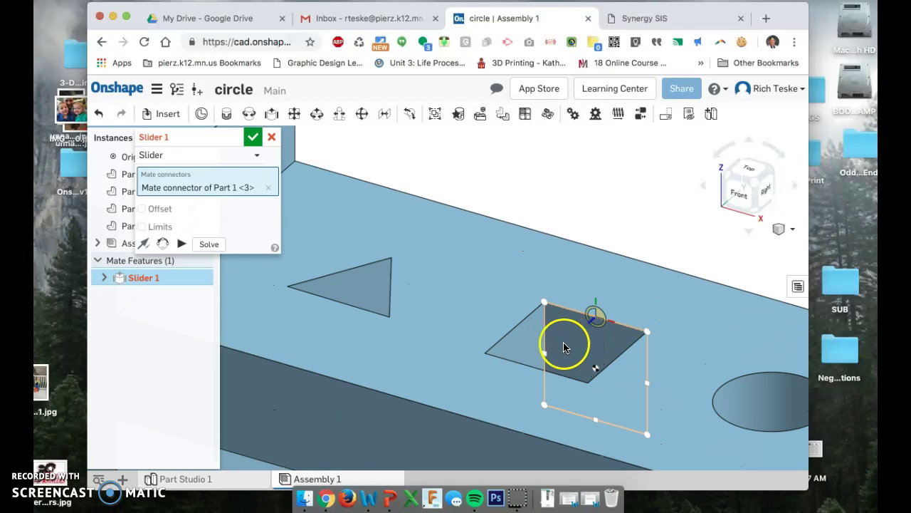
pyautogui.scroll(2, 550, 361)
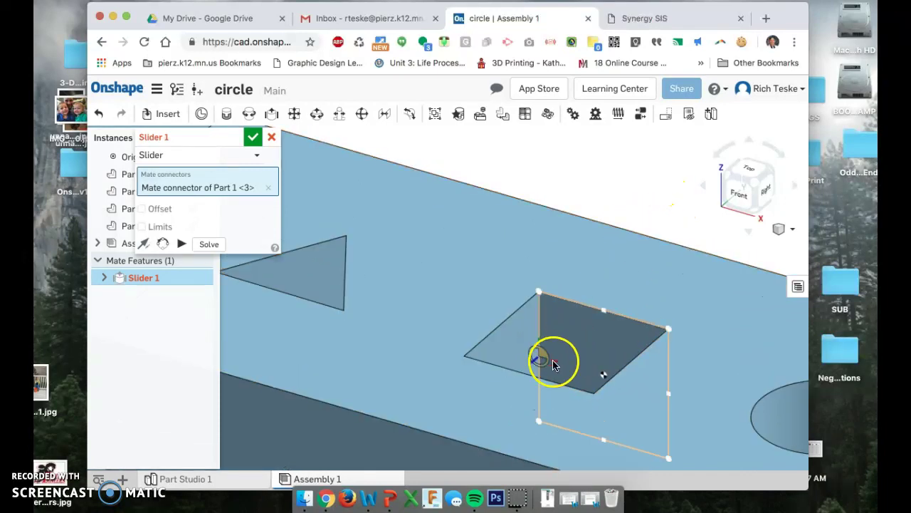
pyautogui.moveTo(749, 169); pyautogui.dragTo(740, 185)
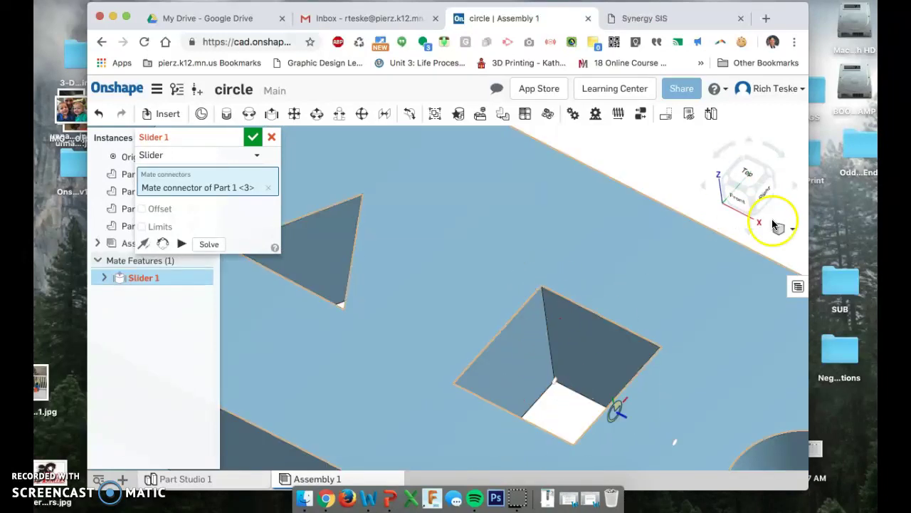
pyautogui.moveTo(751, 171); pyautogui.dragTo(743, 195)
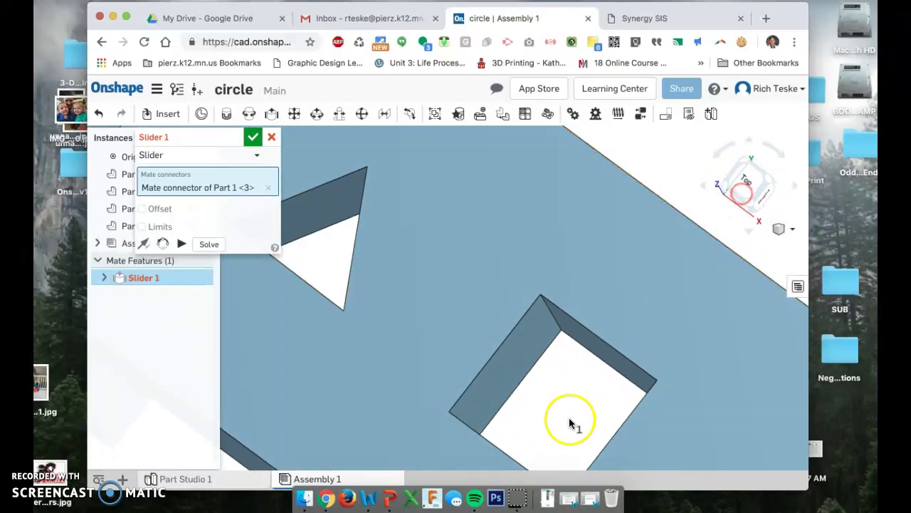
pyautogui.scroll(-5, 598, 447)
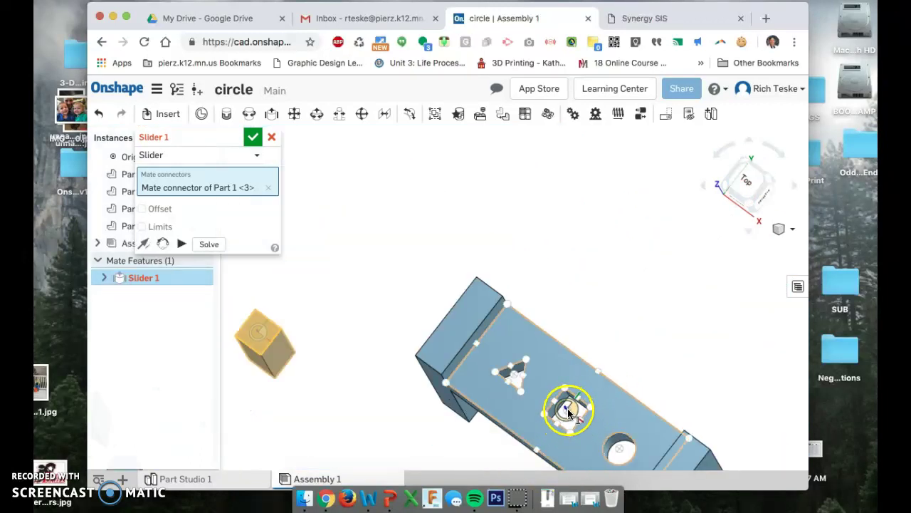
pyautogui.click(570, 412)
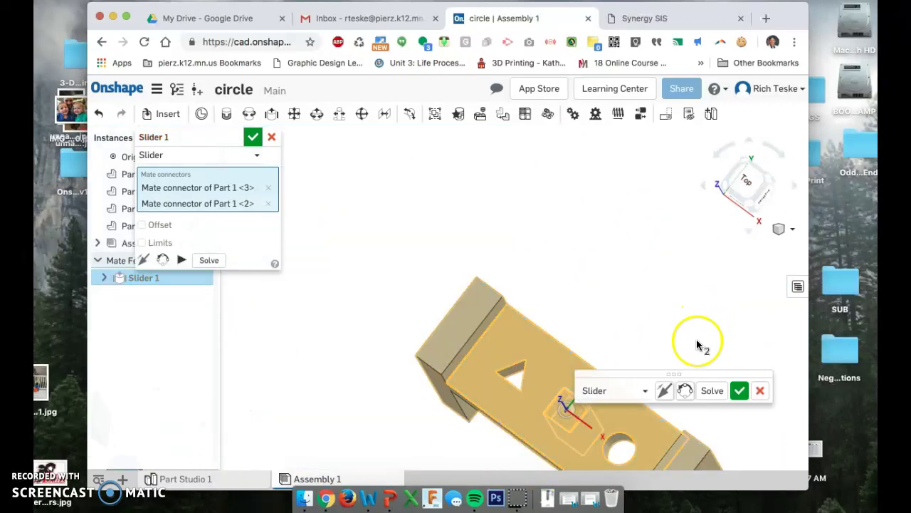
# Step: Examine from several angles how the square peg sits in the bench's square hole under the Slider mate preview
pyautogui.moveTo(642, 376); pyautogui.dragTo(554, 227)
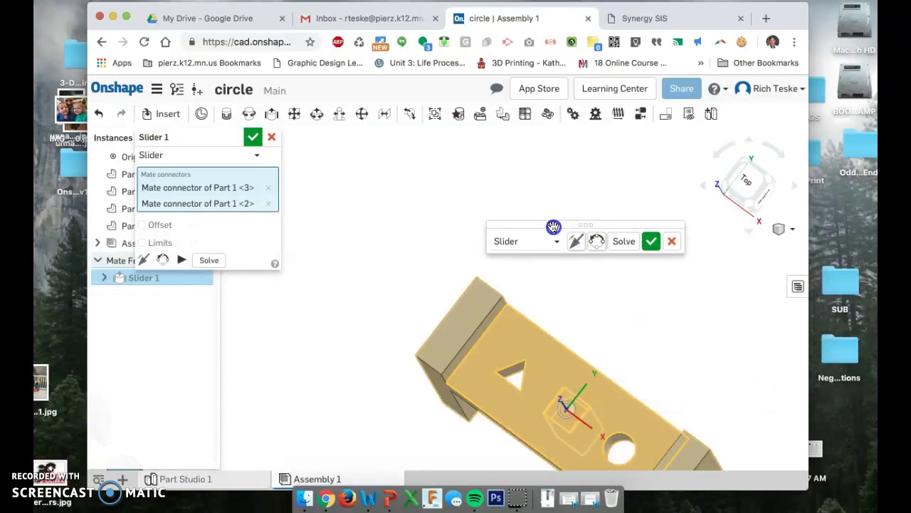
pyautogui.scroll(-5, 413, 408)
pyautogui.scroll(-3, 401, 439)
pyautogui.scroll(-6, 499, 390)
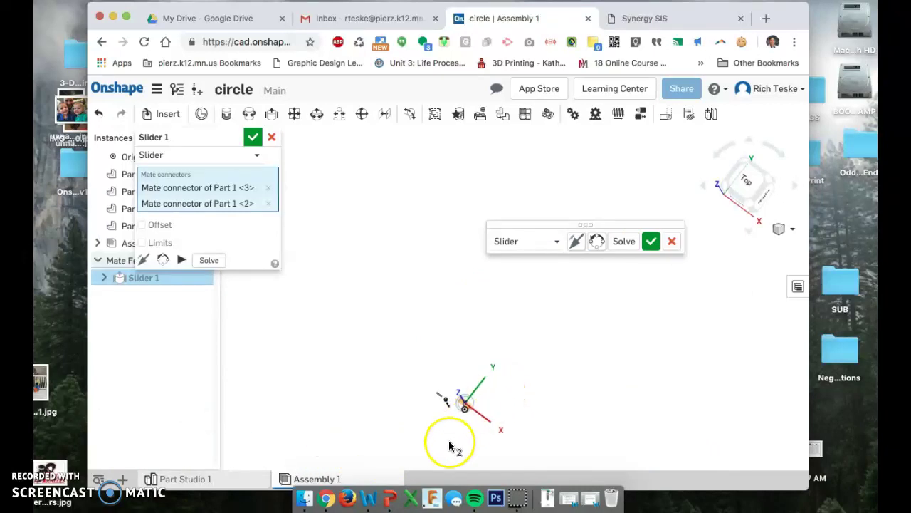
pyautogui.scroll(4, 460, 435)
pyautogui.scroll(2, 497, 349)
pyautogui.scroll(6, 467, 356)
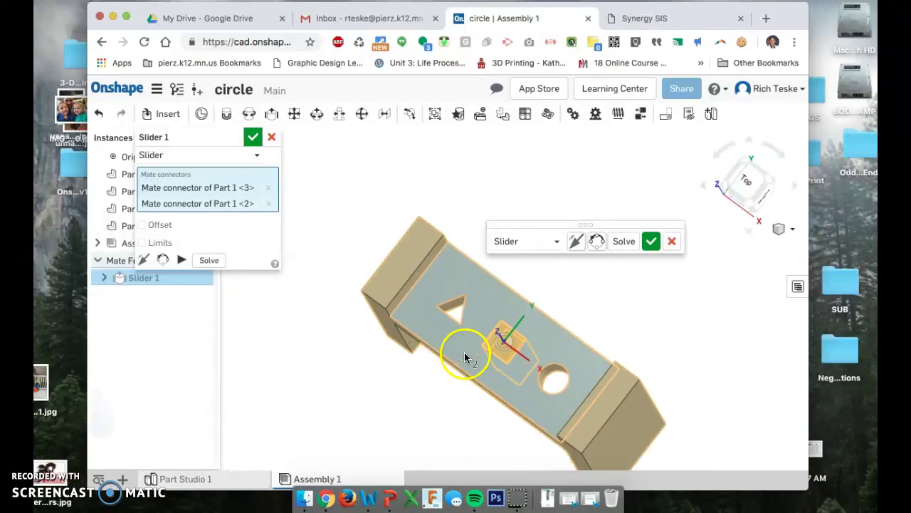
pyautogui.scroll(2, 511, 340)
pyautogui.scroll(1, 511, 341)
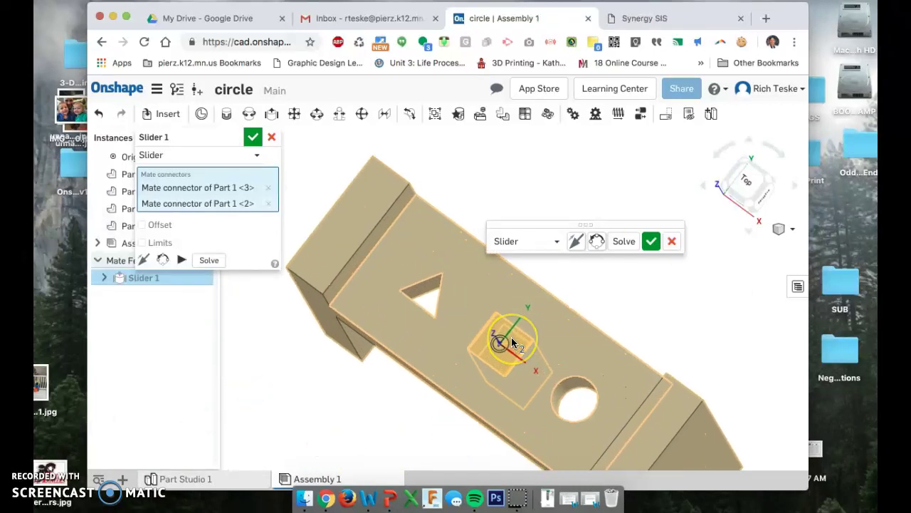
pyautogui.moveTo(763, 178); pyautogui.dragTo(766, 144)
pyautogui.press('f')
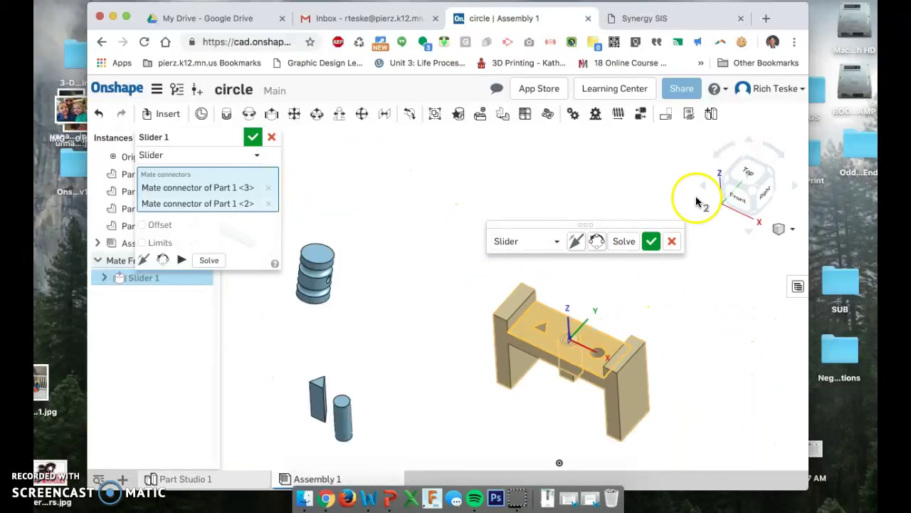
pyautogui.click(751, 201)
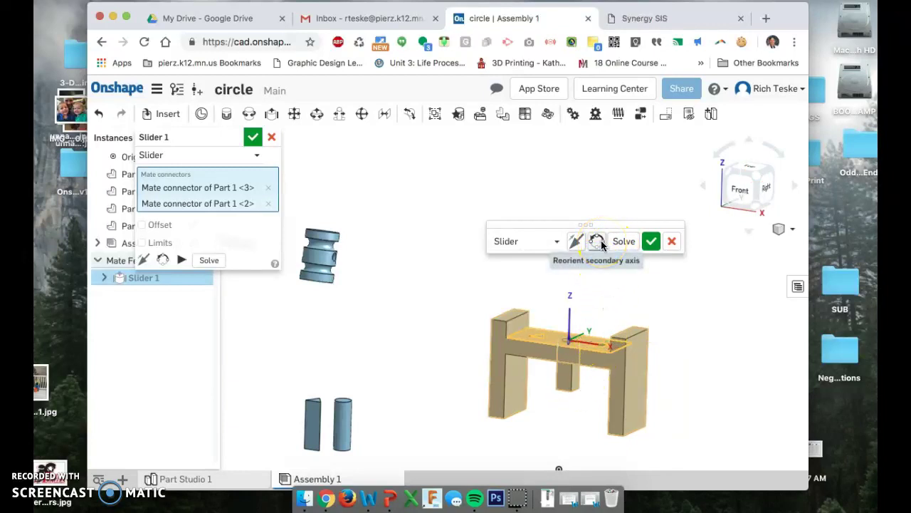
# Step: Review the Slider mate's axis option and the list of alternative mate types, keeping Slider
pyautogui.click(577, 242)
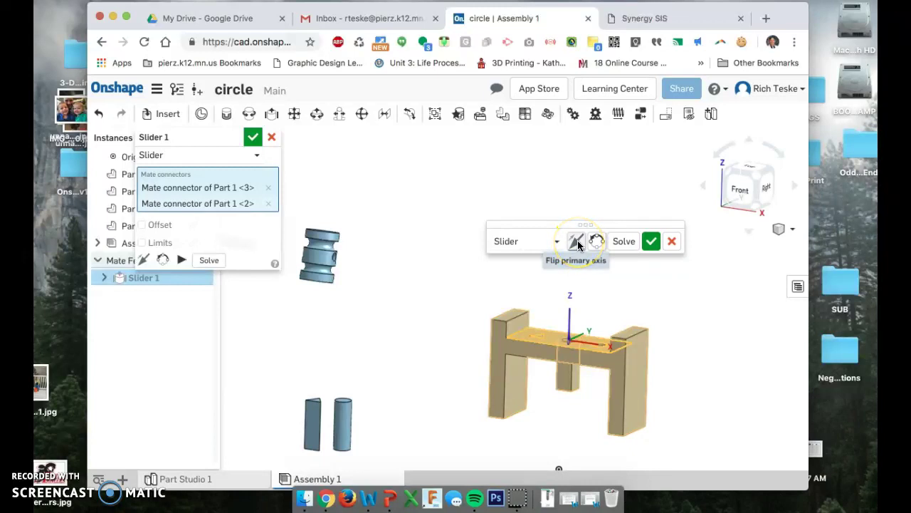
pyautogui.click(558, 241)
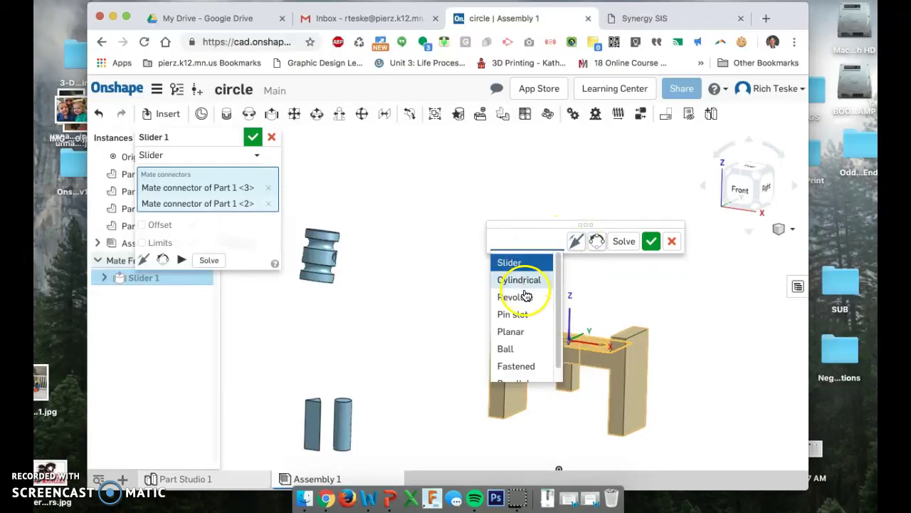
pyautogui.scroll(-1, 562, 309)
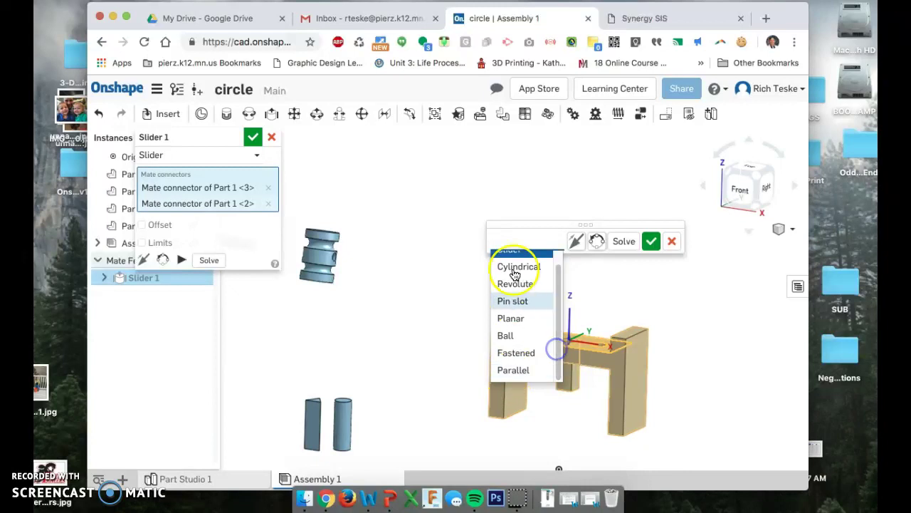
pyautogui.click(696, 294)
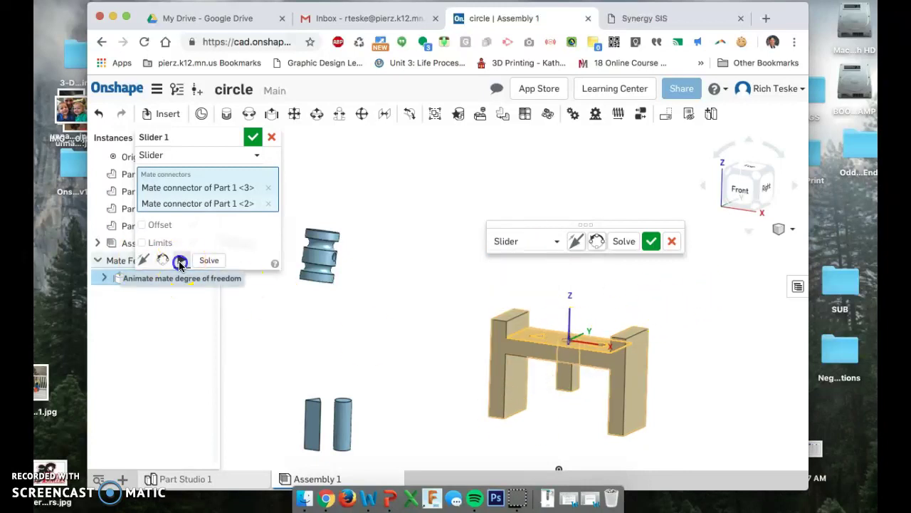
# Step: Reorient the Slider mate's secondary axis, animating the square peg's travel before and after the change
pyautogui.click(180, 262)
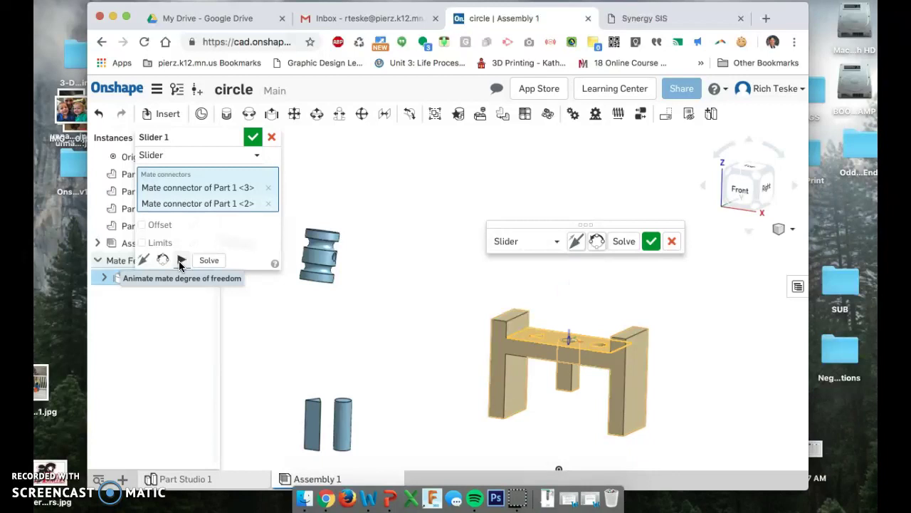
pyautogui.click(161, 263)
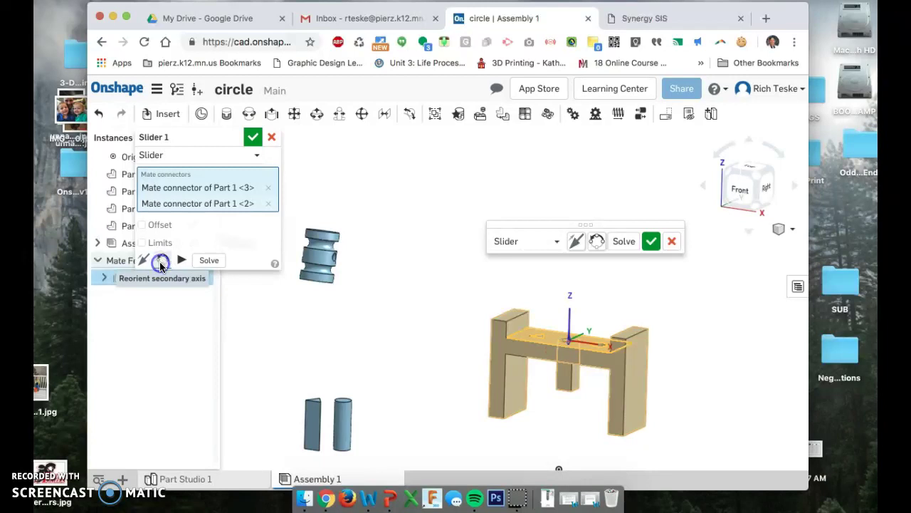
pyautogui.click(182, 261)
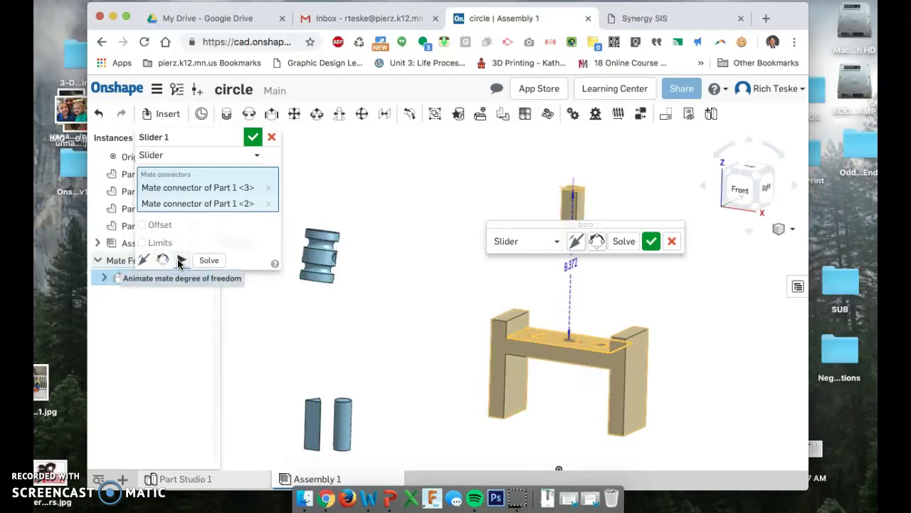
# Step: Try flipping the Slider mate's primary axis, animate the peg, and flip the axis back
pyautogui.click(143, 260)
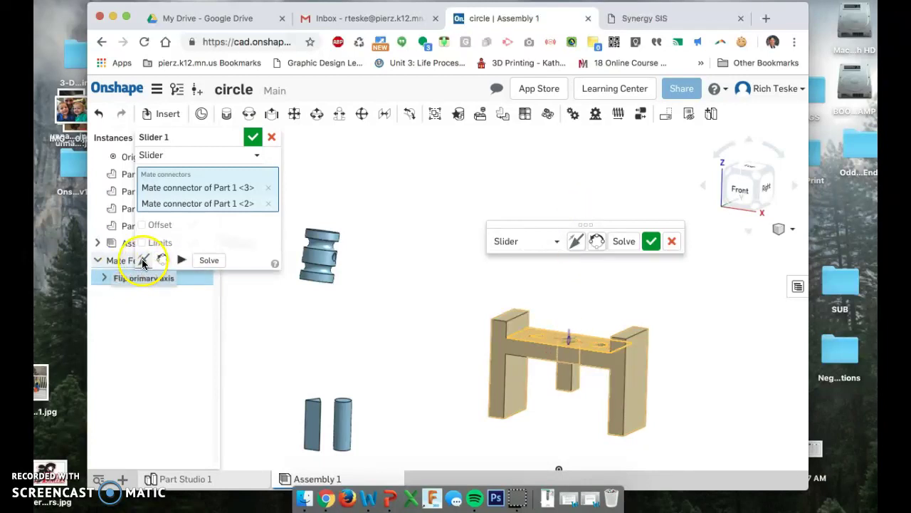
pyautogui.click(143, 261)
pyautogui.click(182, 261)
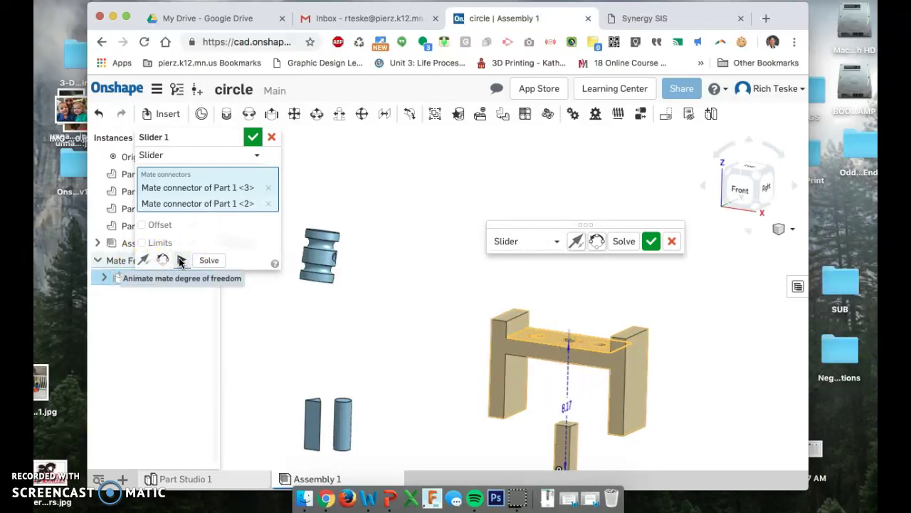
pyautogui.click(130, 261)
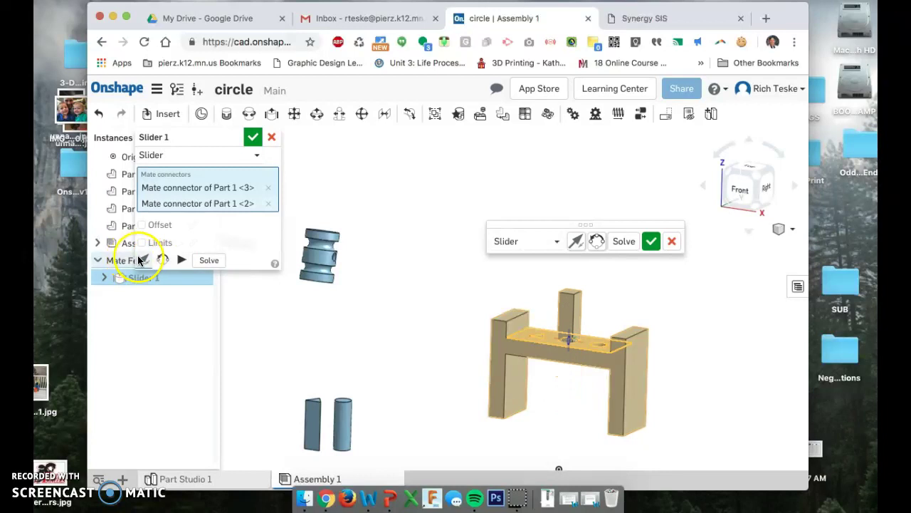
pyautogui.click(179, 261)
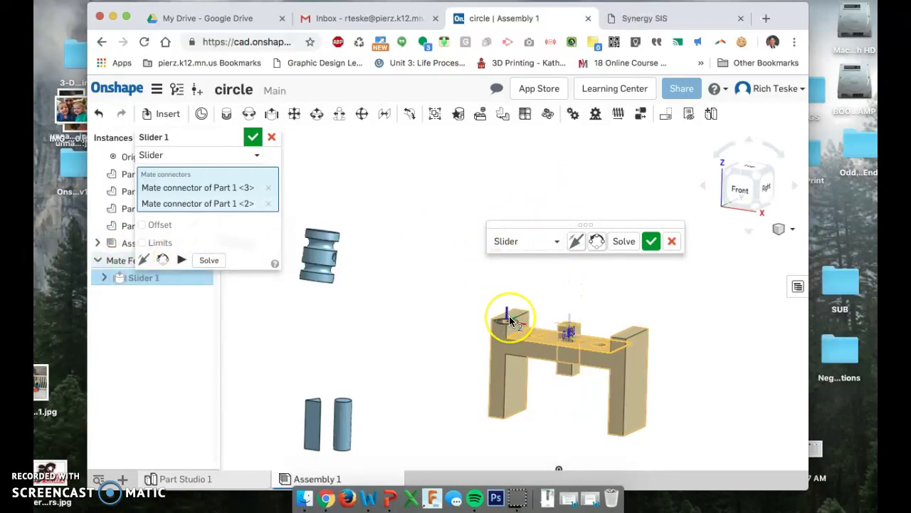
# Step: Try the Cylindrical mate type between the square peg and its hole and animate its motion
pyautogui.click(554, 242)
pyautogui.click(532, 283)
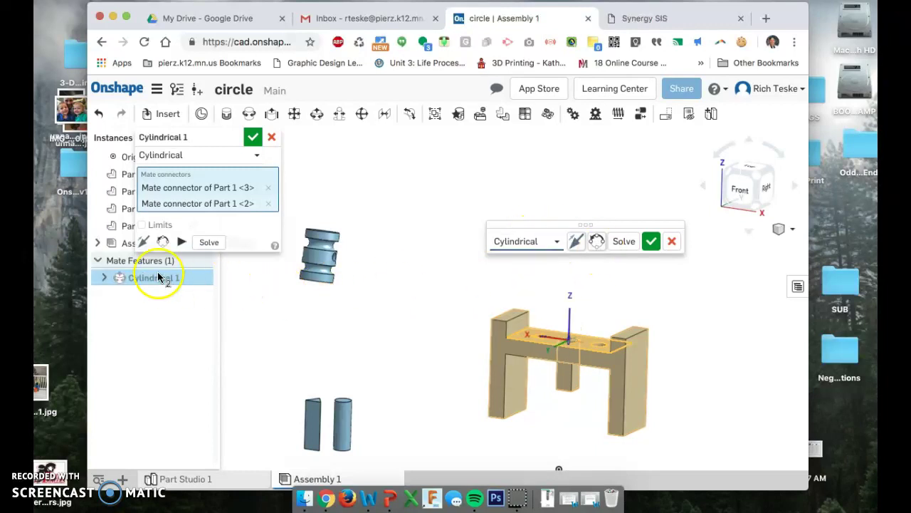
pyautogui.click(183, 243)
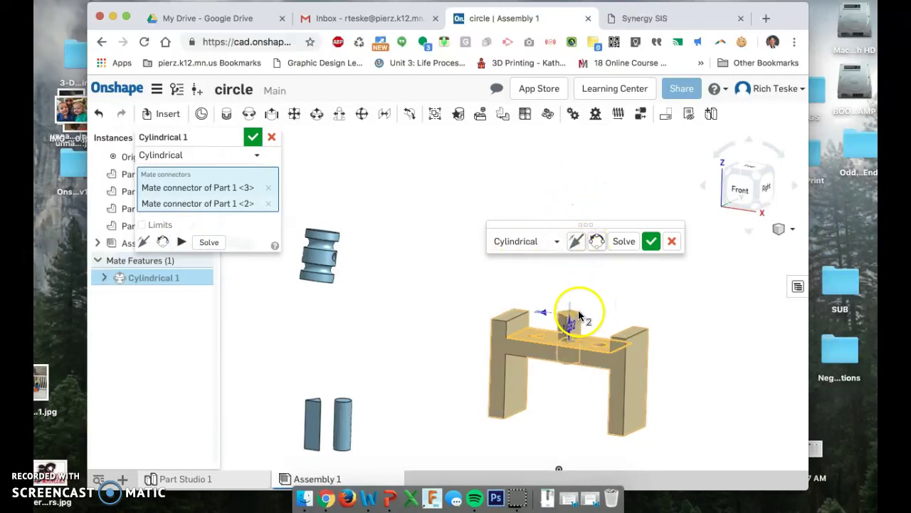
# Step: Set the mate between the square peg and the bench to Slider and accept it
pyautogui.click(559, 242)
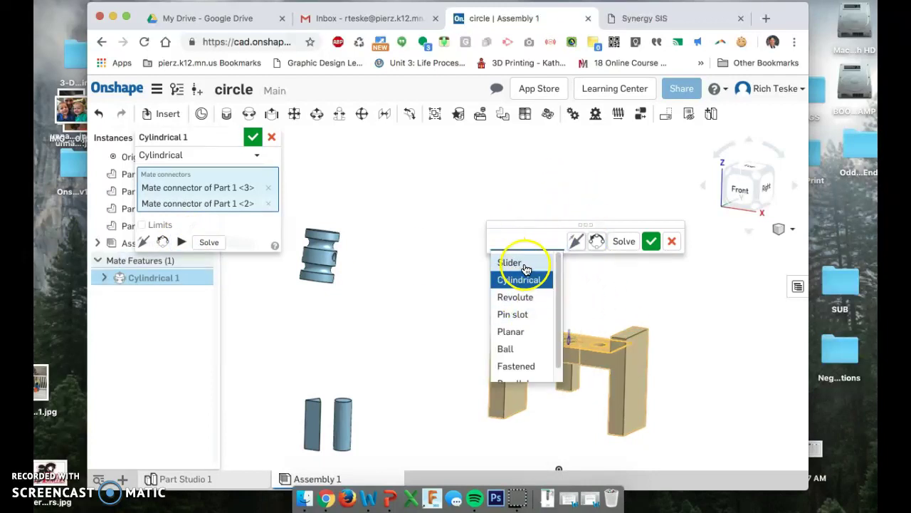
pyautogui.click(524, 261)
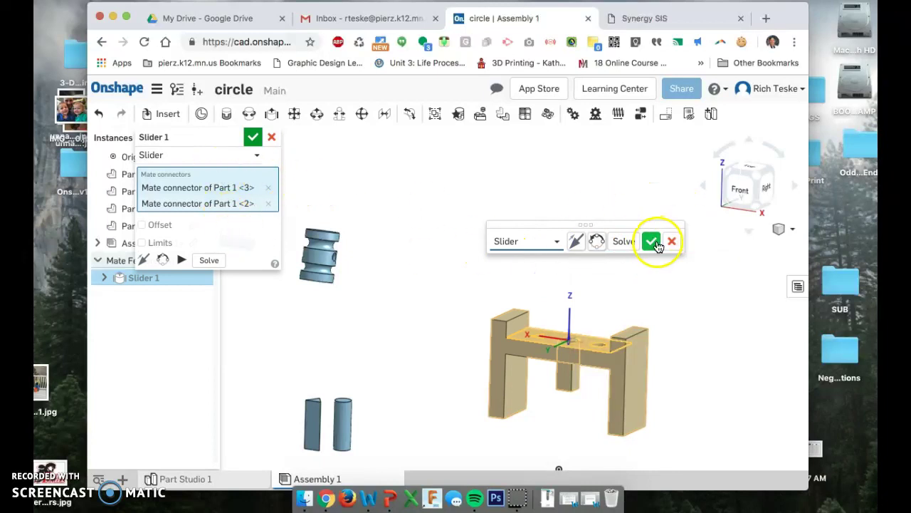
pyautogui.click(651, 242)
pyautogui.click(758, 187)
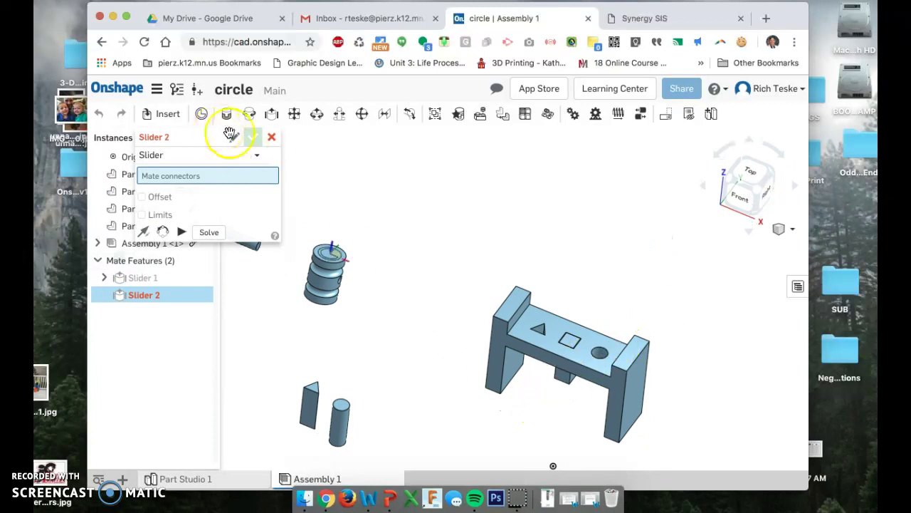
# Step: Close the empty extra Slider mate and slide the square peg up so it sticks out above the bench
pyautogui.click(274, 138)
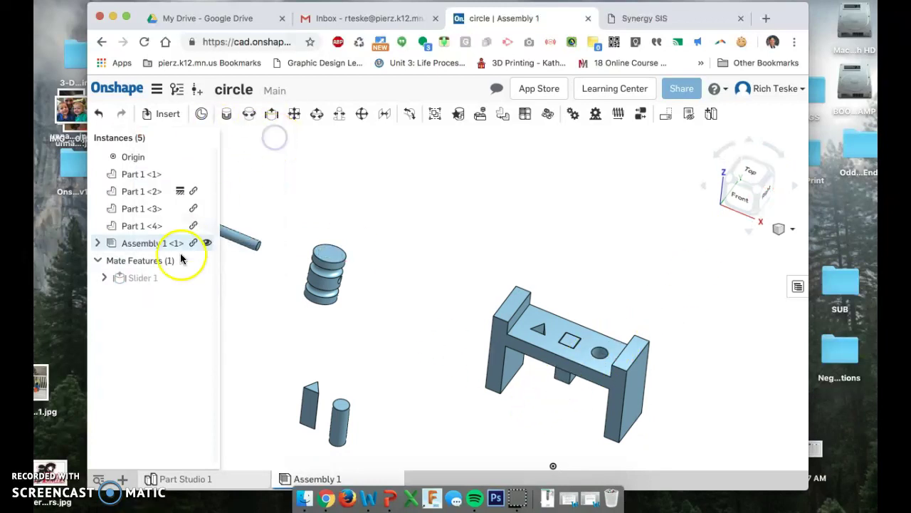
pyautogui.moveTo(569, 345)
pyautogui.mouseDown()
pyautogui.moveTo(580, 264)
pyautogui.moveTo(716, 295)
pyautogui.moveTo(747, 365)
pyautogui.moveTo(266, 354)
pyautogui.moveTo(747, 307)
pyautogui.moveTo(611, 354)
pyautogui.moveTo(580, 387)
pyautogui.moveTo(569, 356)
pyautogui.mouseUp()
pyautogui.moveTo(560, 390); pyautogui.dragTo(563, 354)
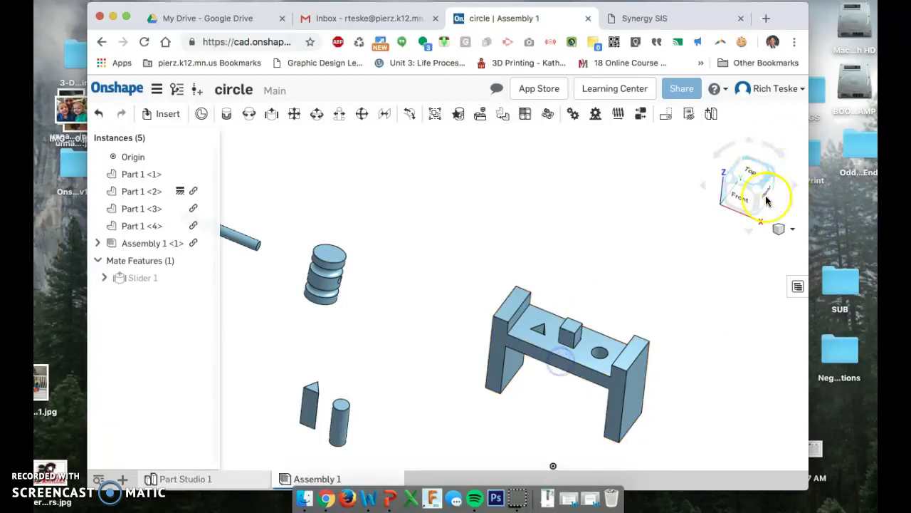
# Step: Start a Slider mate linking the bench's round hole to the centre of the round peg's top face
pyautogui.click(761, 171)
pyautogui.click(744, 180)
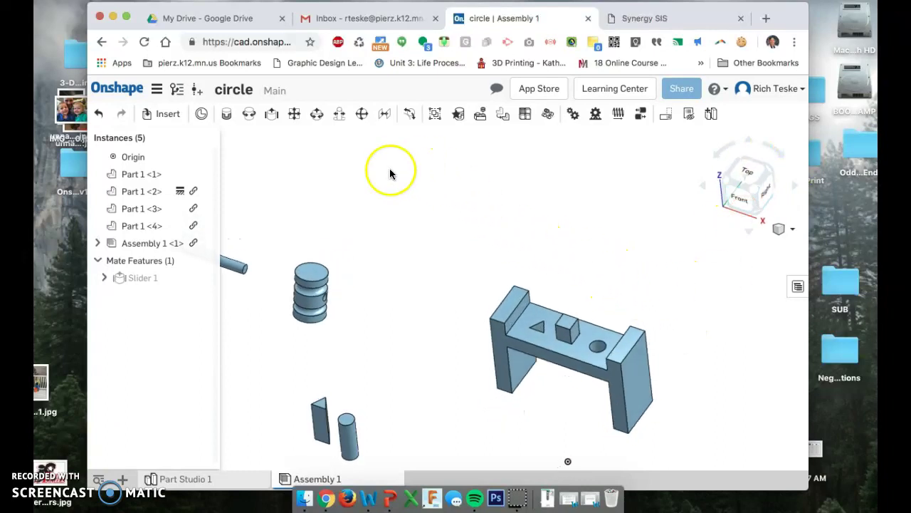
pyautogui.click(271, 115)
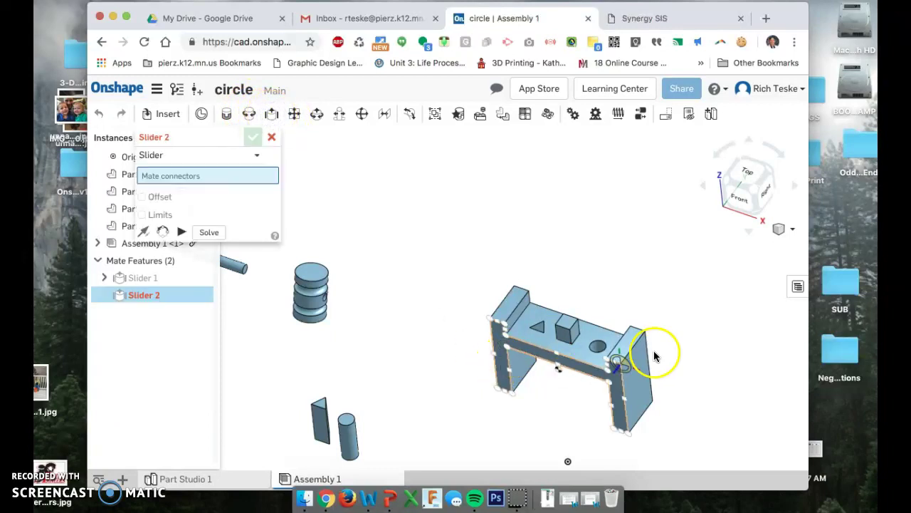
pyautogui.scroll(5, 602, 352)
pyautogui.click(598, 350)
pyautogui.scroll(-6, 494, 379)
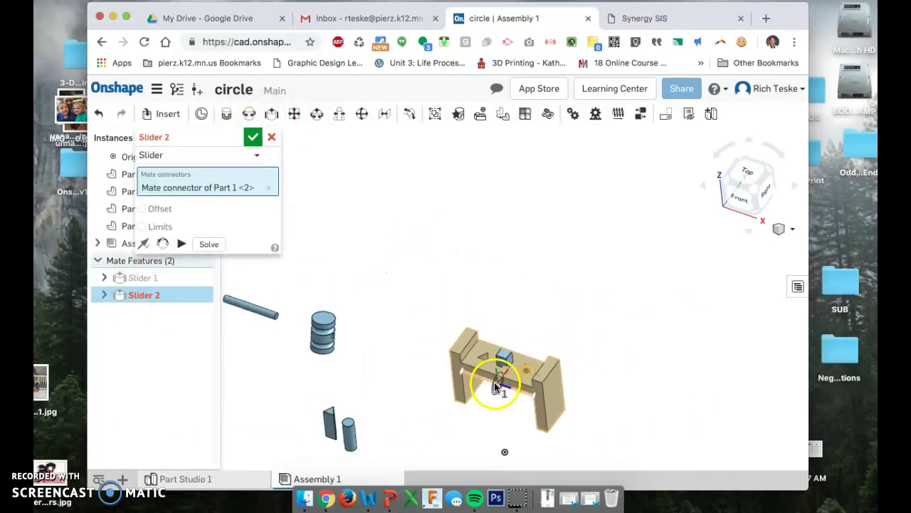
pyautogui.scroll(2, 412, 420)
pyautogui.scroll(6, 445, 356)
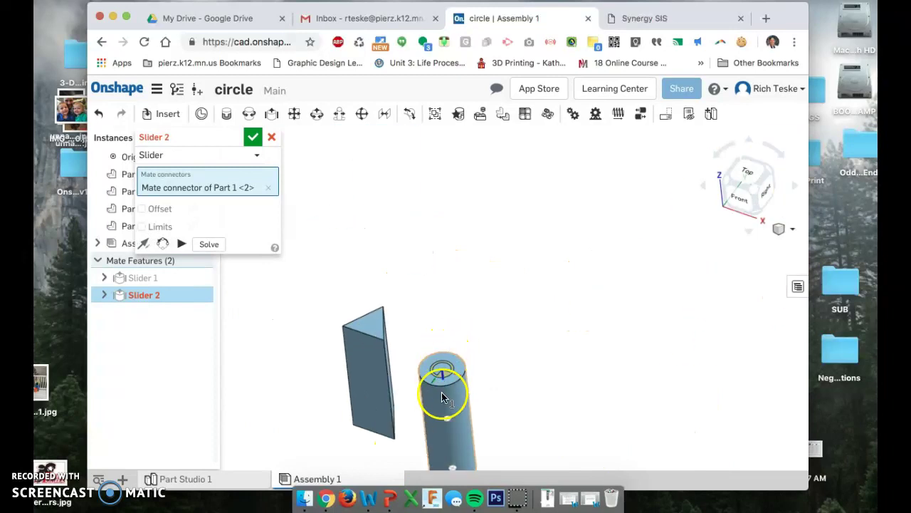
pyautogui.click(447, 376)
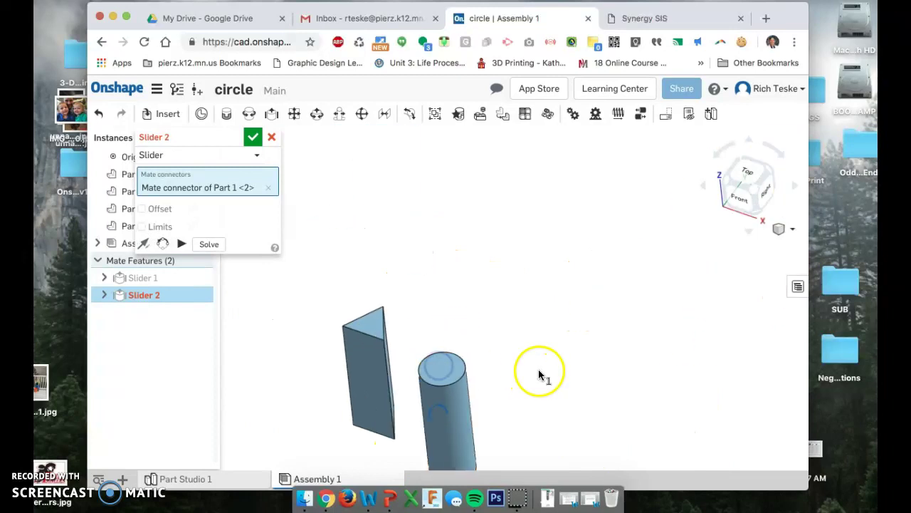
# Step: Preview the round peg's sliding motion in its hole and accept the Slider mate
pyautogui.scroll(-5, 541, 374)
pyautogui.click(173, 263)
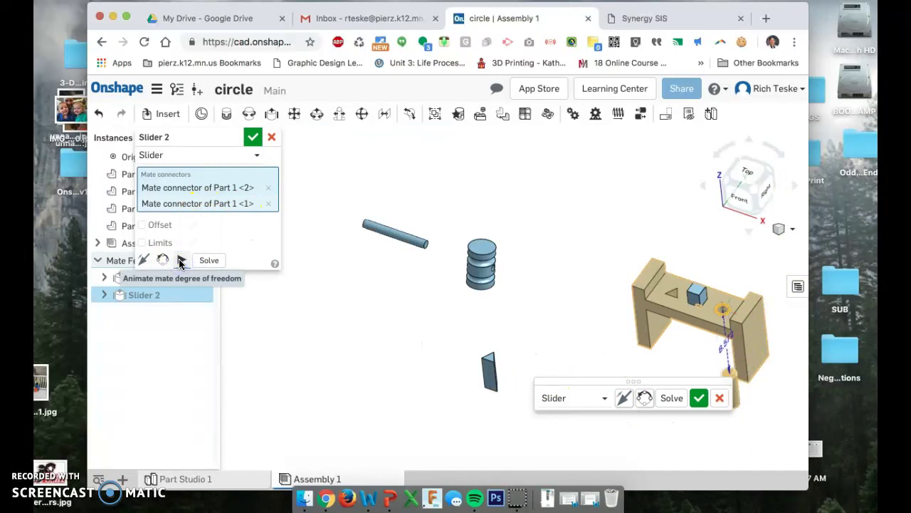
pyautogui.click(163, 262)
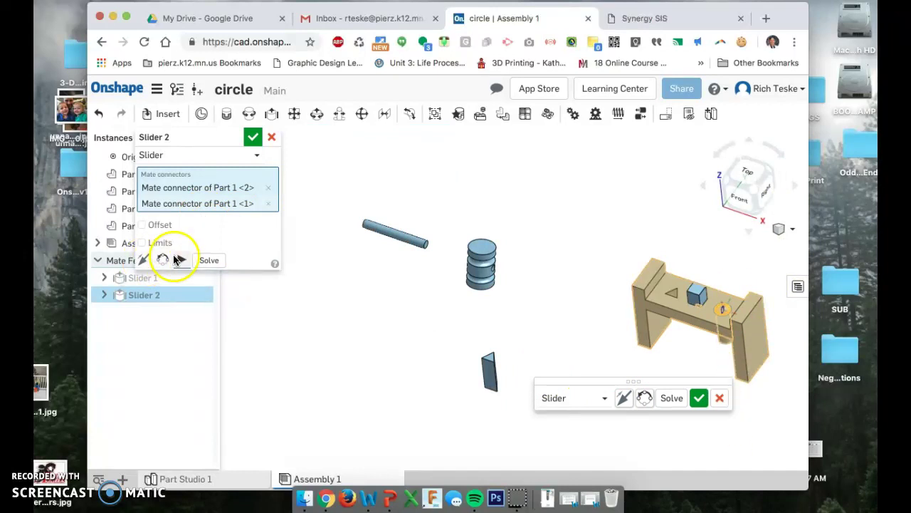
pyautogui.click(254, 137)
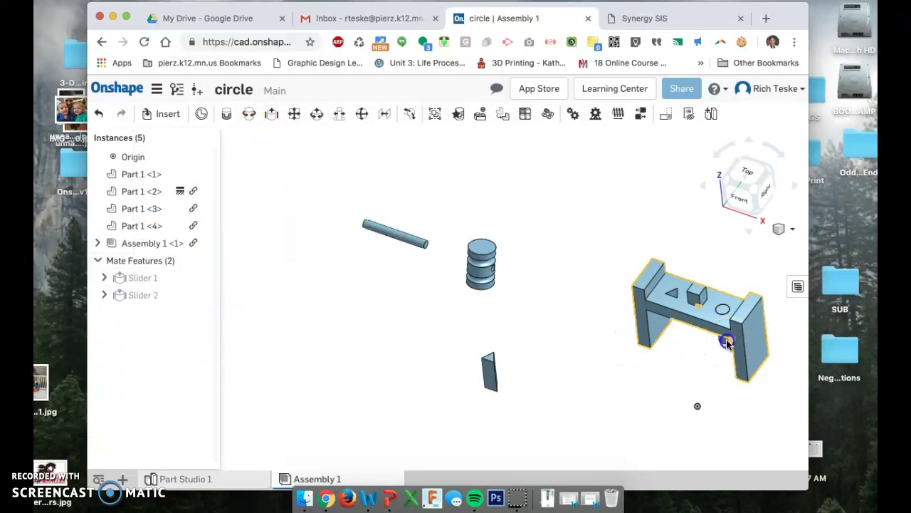
# Step: Slide the round peg down below the bench and back up through its hole to above the bench
pyautogui.moveTo(722, 305); pyautogui.dragTo(700, 372)
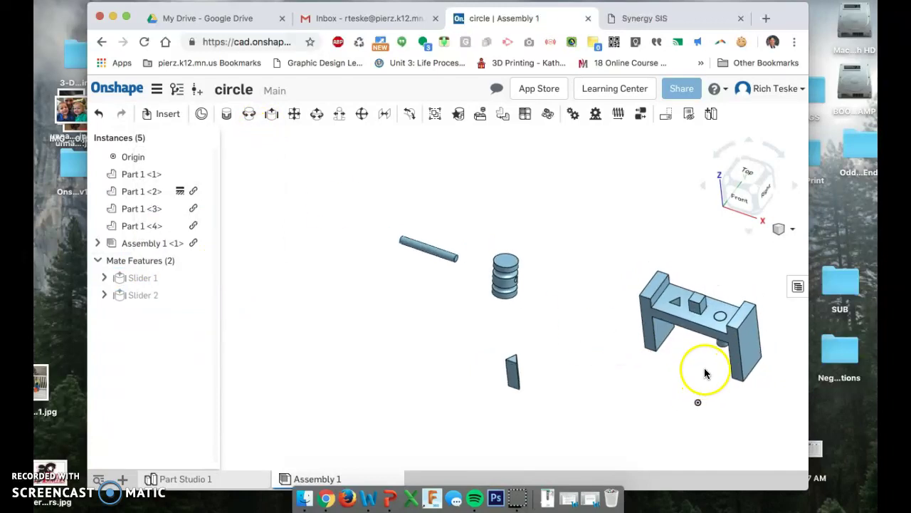
pyautogui.scroll(3, 705, 372)
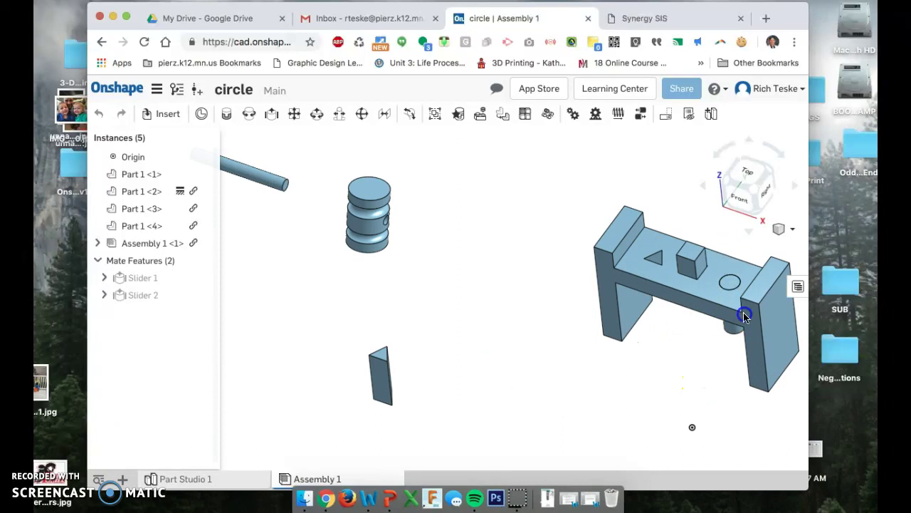
pyautogui.moveTo(733, 326); pyautogui.dragTo(732, 365)
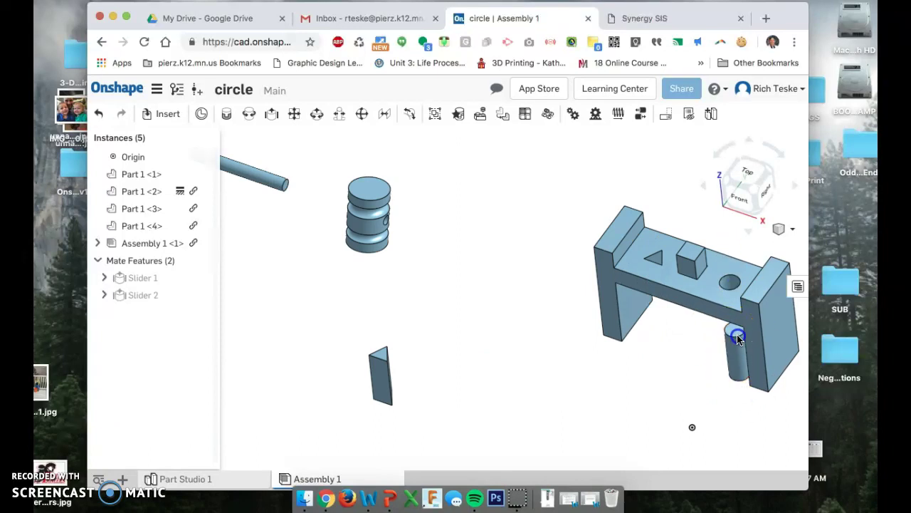
pyautogui.moveTo(737, 218); pyautogui.dragTo(710, 216)
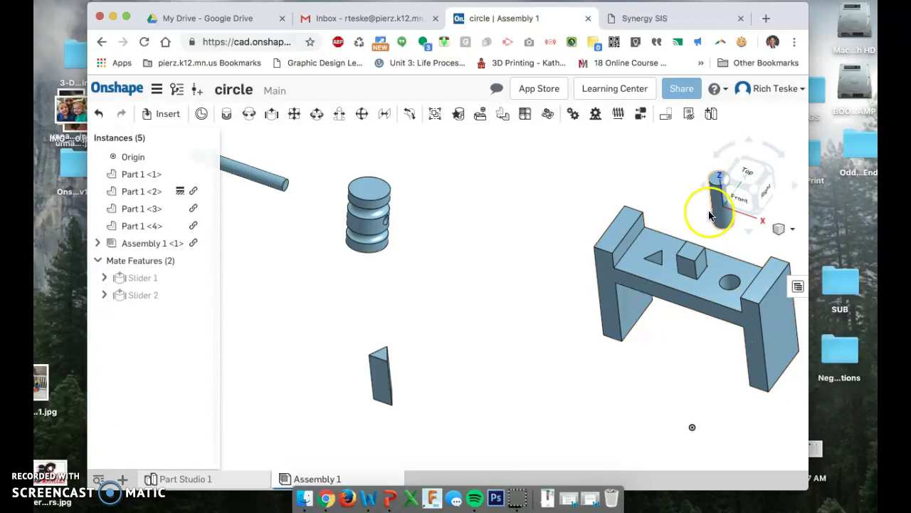
# Step: Start another Slider mate with the centre of the triangular peg's top face as its first connector
pyautogui.click(755, 192)
pyautogui.click(756, 193)
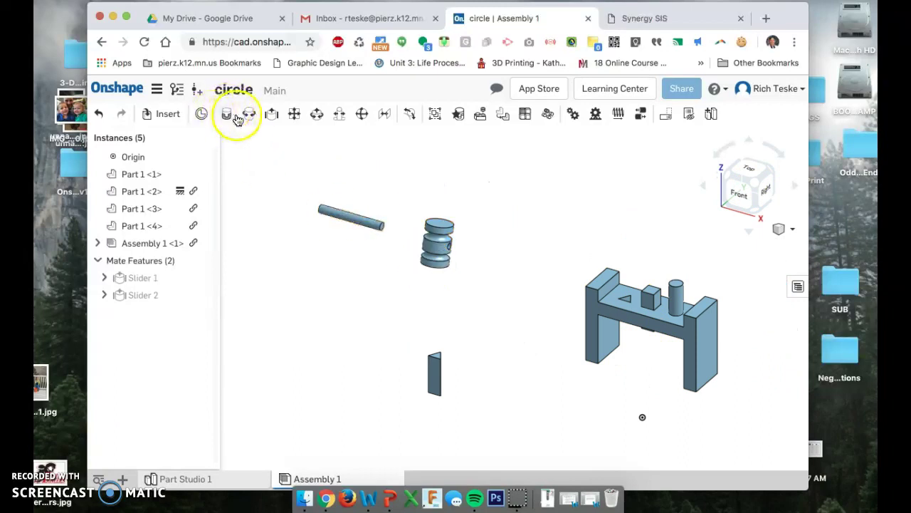
pyautogui.click(269, 116)
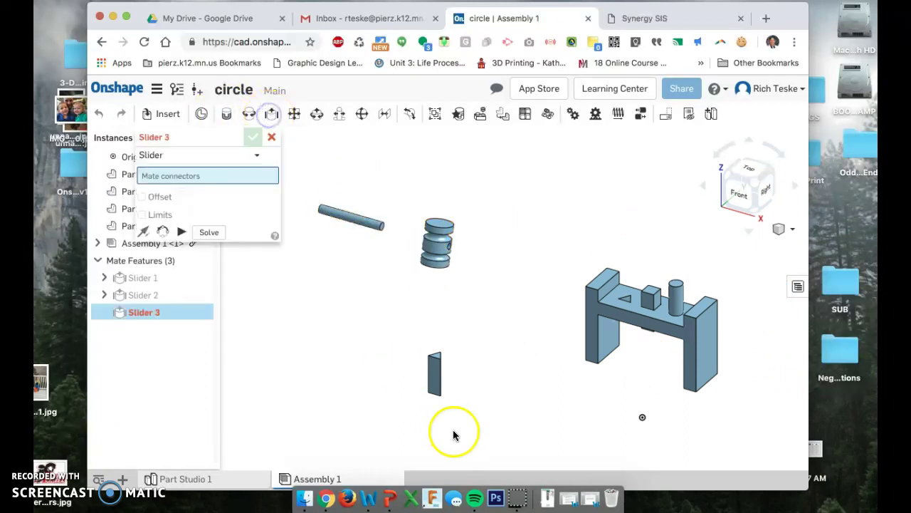
pyautogui.scroll(3, 432, 353)
pyautogui.scroll(2, 428, 336)
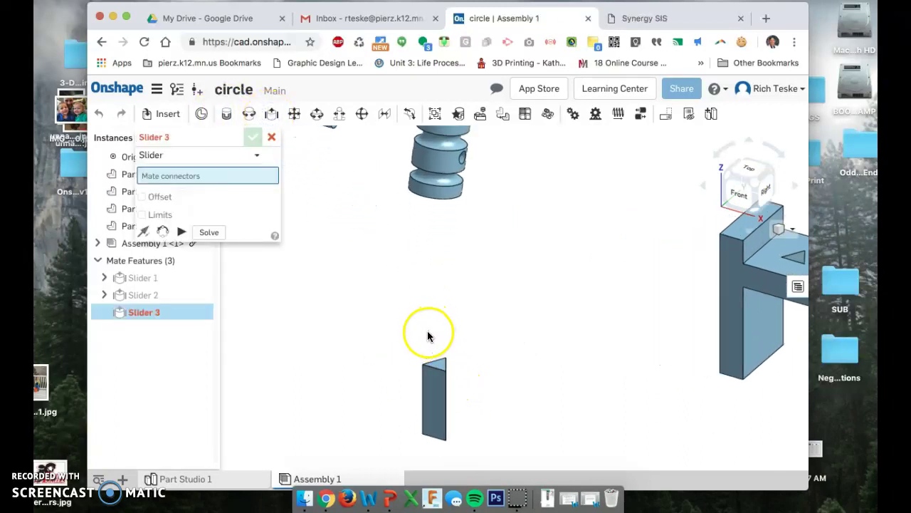
pyautogui.scroll(3, 441, 367)
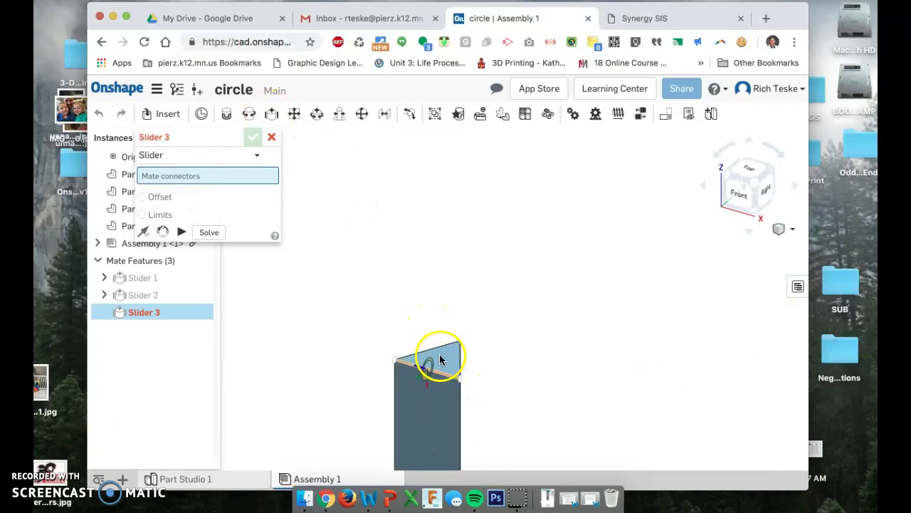
pyautogui.scroll(3, 434, 363)
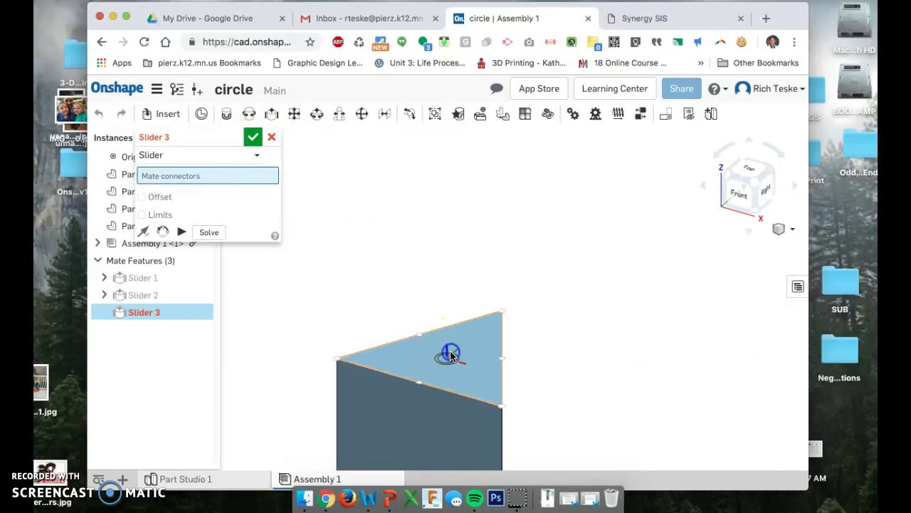
pyautogui.click(450, 354)
# Step: Set the centre of the bench's triangular hole as the second connector, solve and animate the mate, and accept it
pyautogui.scroll(-6, 582, 345)
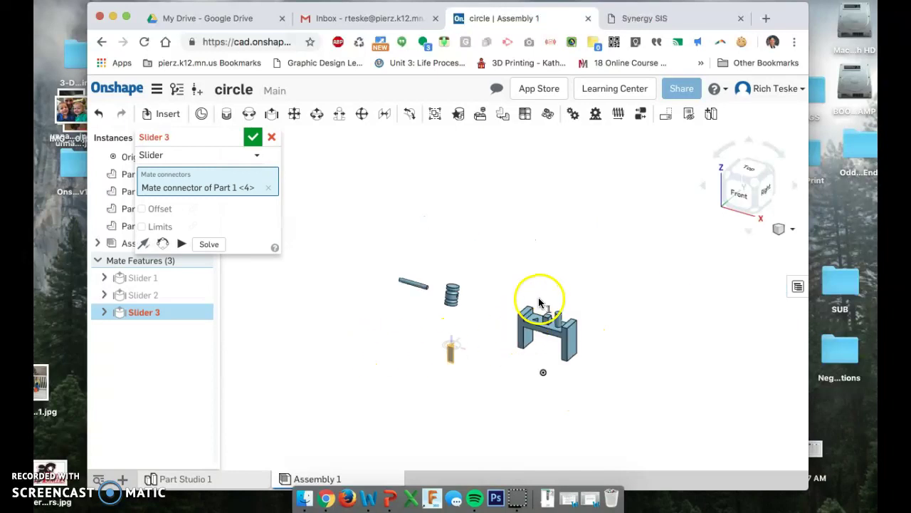
pyautogui.scroll(10, 539, 299)
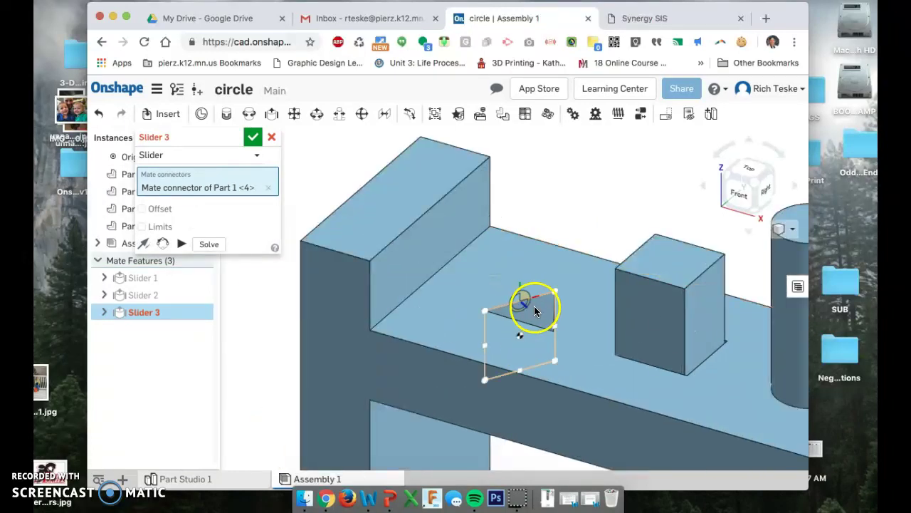
pyautogui.scroll(5, 536, 317)
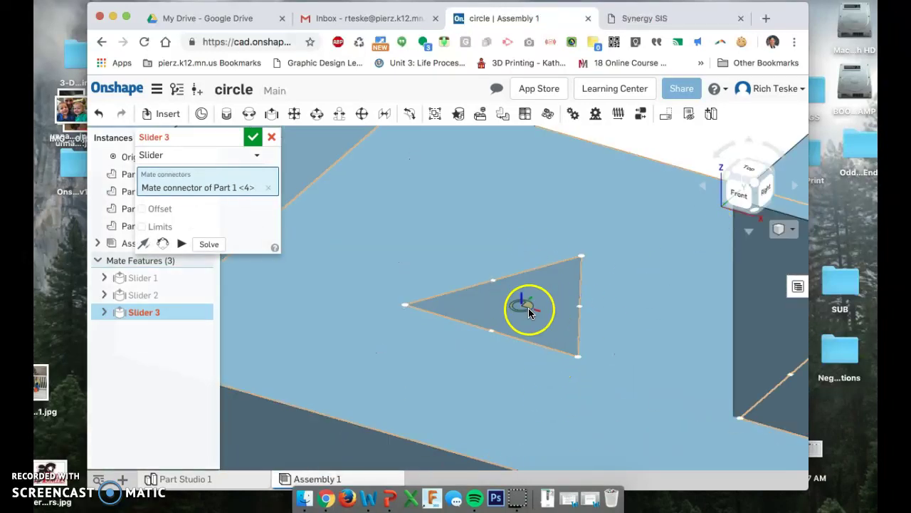
pyautogui.click(526, 305)
pyautogui.click(669, 329)
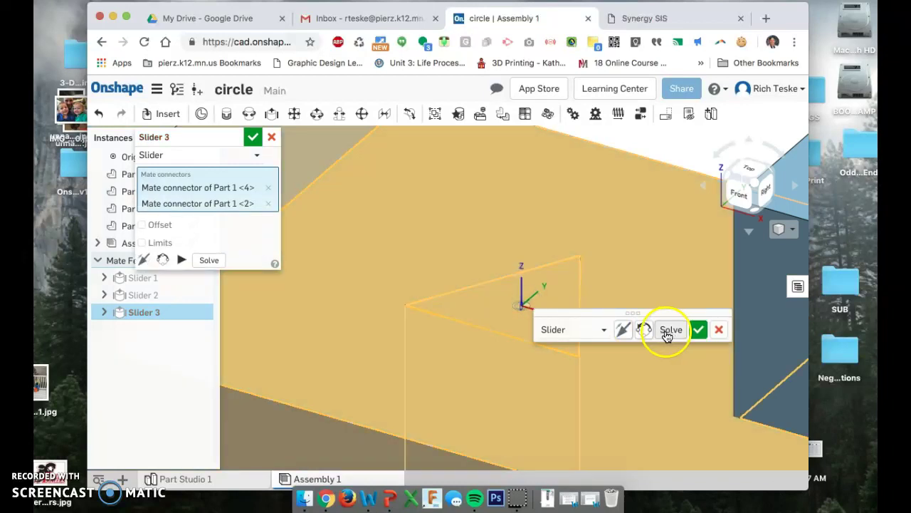
pyautogui.click(181, 261)
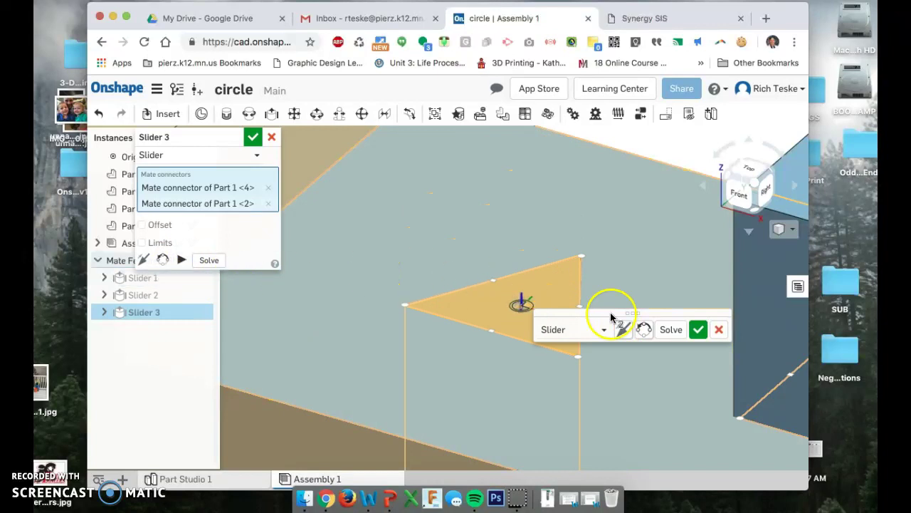
pyautogui.click(702, 329)
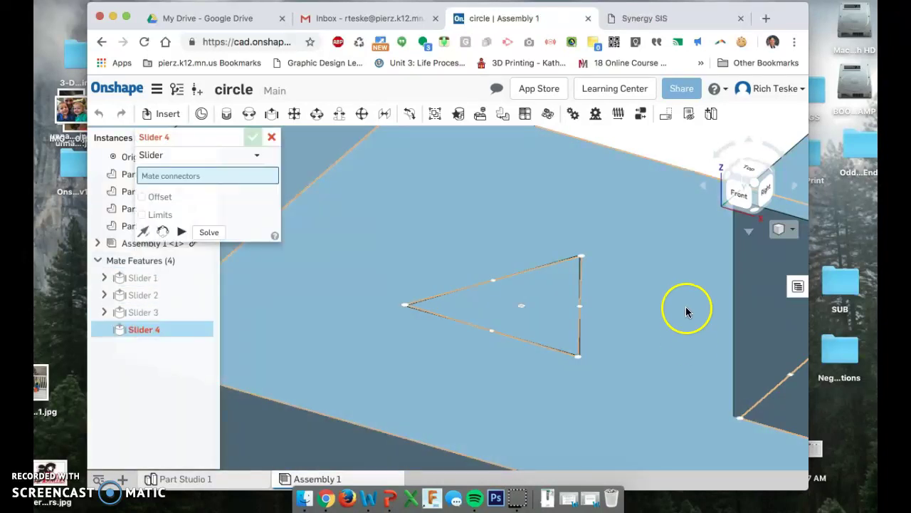
# Step: Close the empty extra Slider mate and slide the triangular peg up through its hole in the bench
pyautogui.click(744, 175)
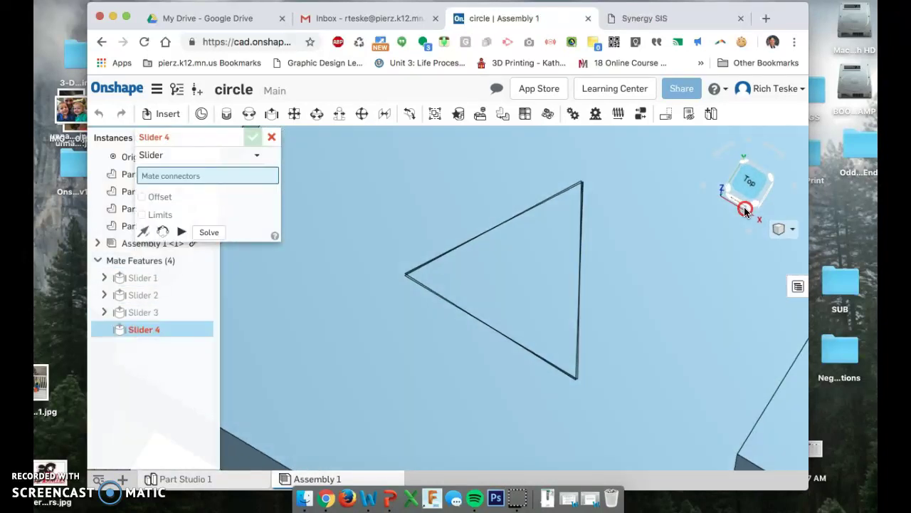
pyautogui.click(740, 210)
pyautogui.scroll(-5, 630, 287)
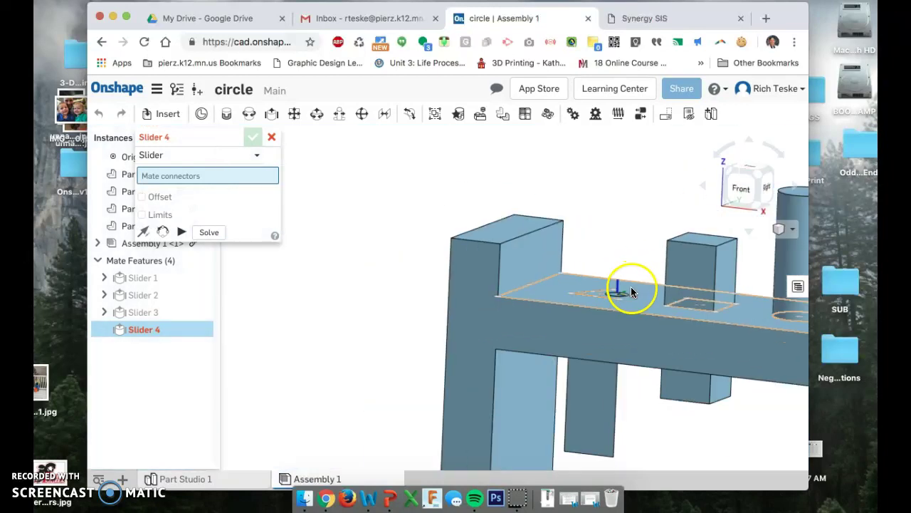
pyautogui.click(271, 137)
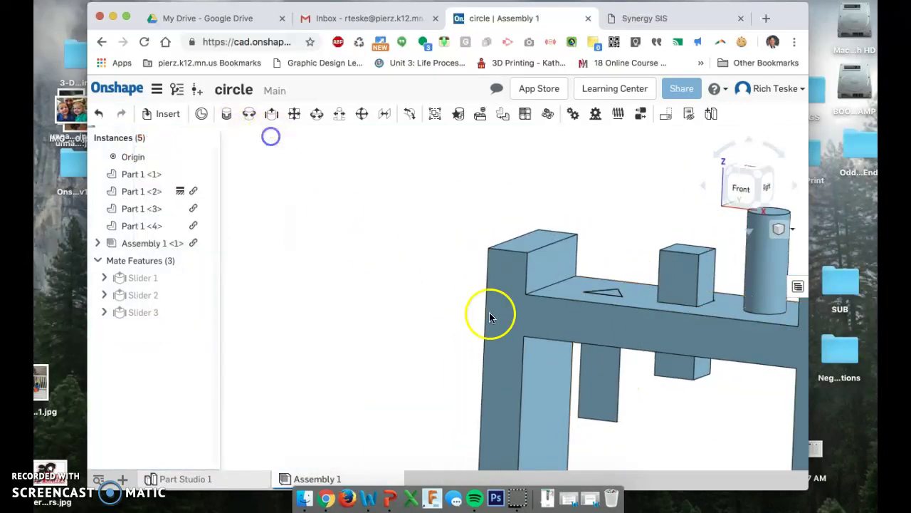
pyautogui.moveTo(599, 390); pyautogui.dragTo(586, 354)
# Step: Examine the mated pegs in the bench and the loose mallet handle and head from several angles
pyautogui.click(755, 178)
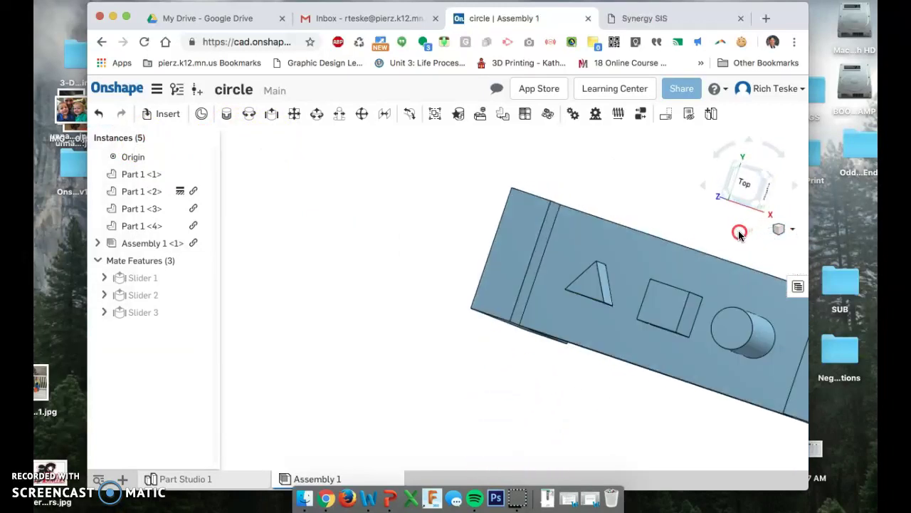
pyautogui.moveTo(744, 238); pyautogui.dragTo(750, 175, button='right')
pyautogui.scroll(-5, 478, 348)
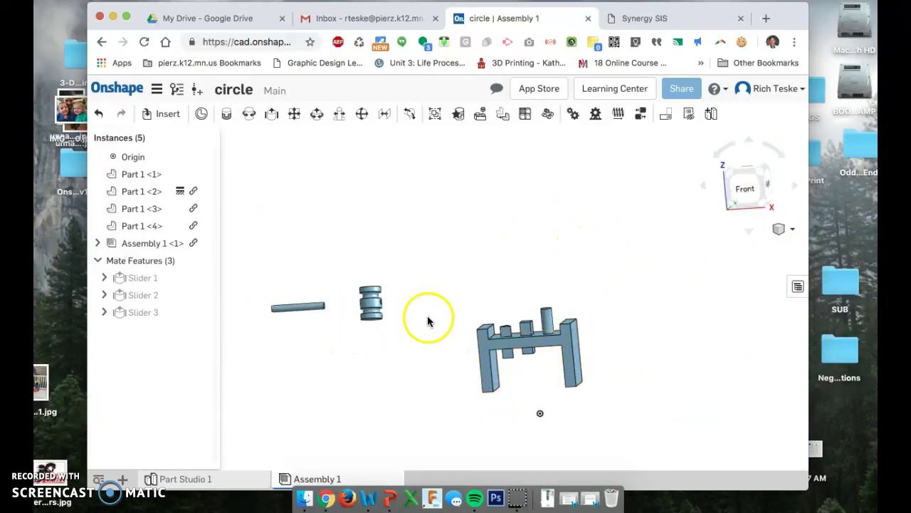
pyautogui.moveTo(732, 193); pyautogui.dragTo(714, 201, button='right')
pyautogui.scroll(5, 351, 337)
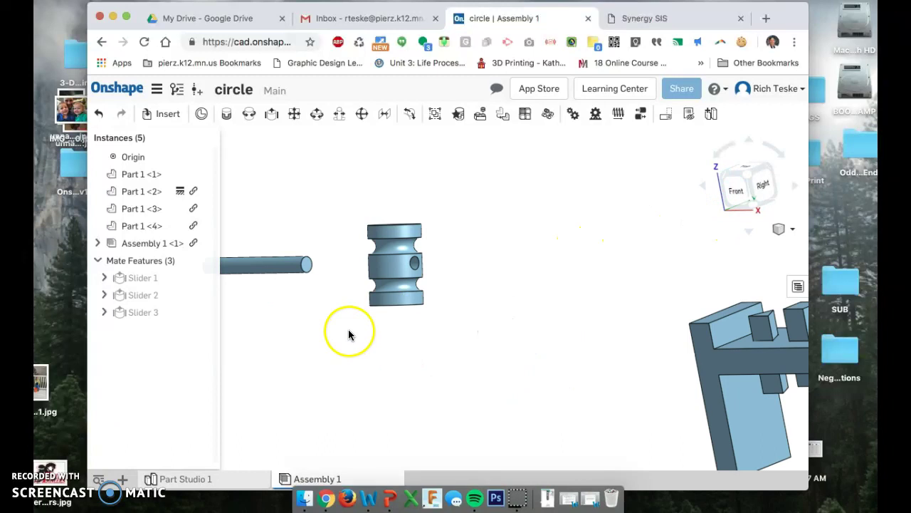
pyautogui.moveTo(742, 185); pyautogui.dragTo(763, 213)
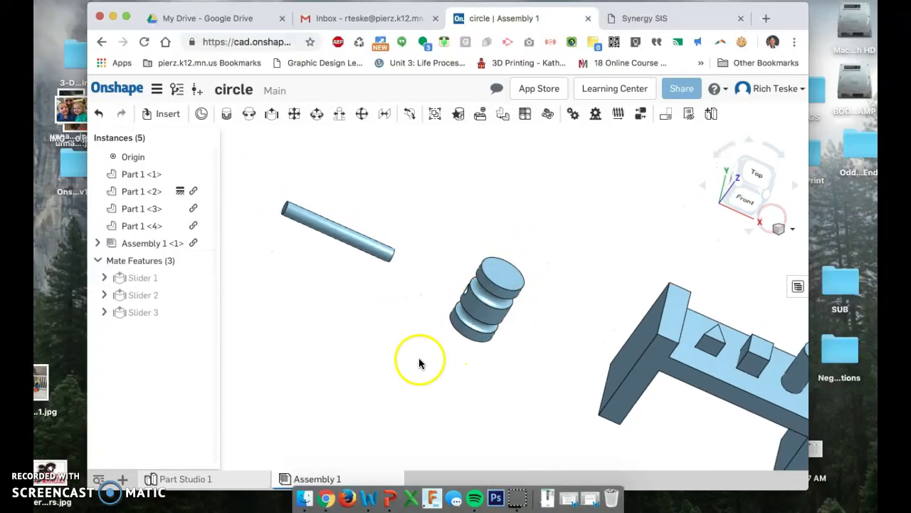
pyautogui.scroll(-5, 419, 363)
pyautogui.scroll(5, 359, 402)
pyautogui.scroll(-3, 430, 341)
pyautogui.scroll(1, 527, 207)
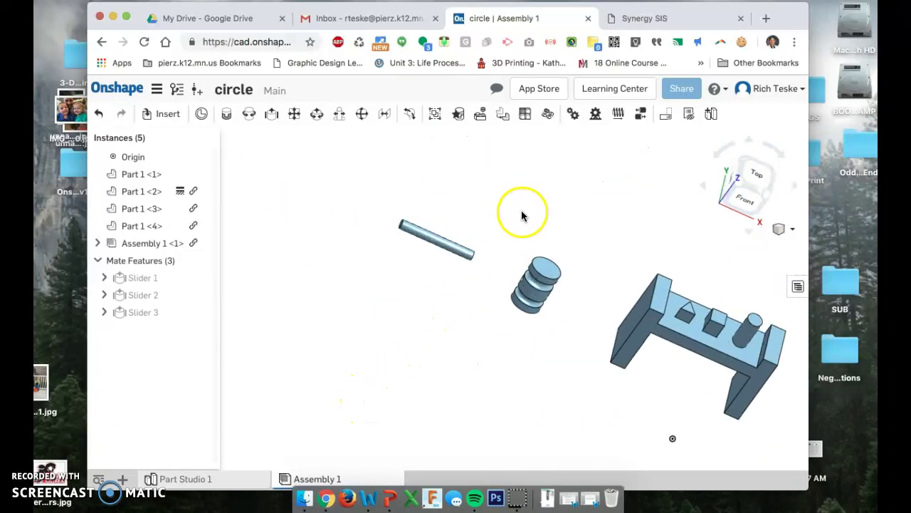
# Step: Start a Fastened mate with the centre of the hole's opening on the mallet head as its first connector
pyautogui.moveTo(753, 194); pyautogui.dragTo(733, 200)
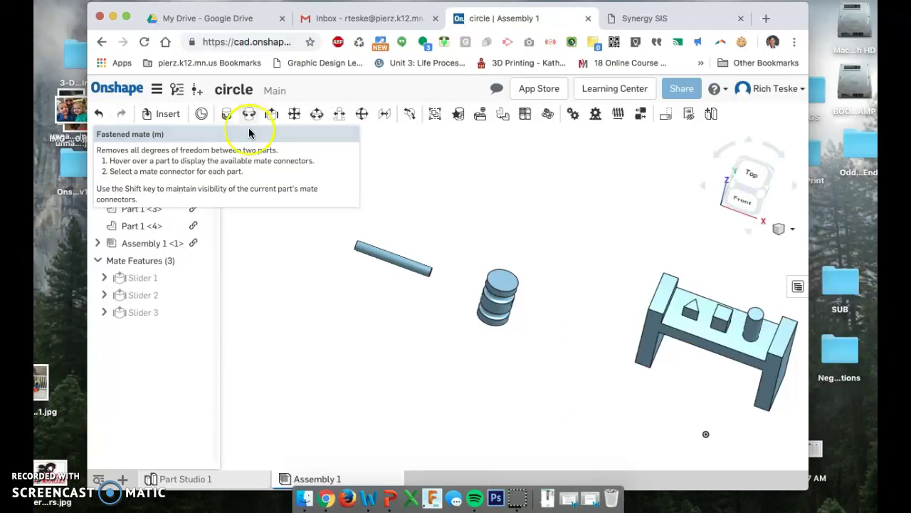
pyautogui.click(227, 115)
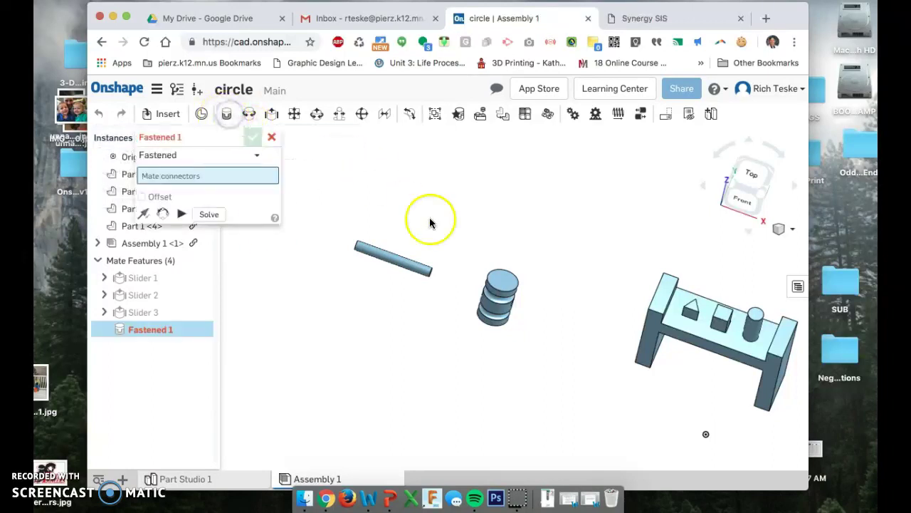
pyautogui.click(756, 193)
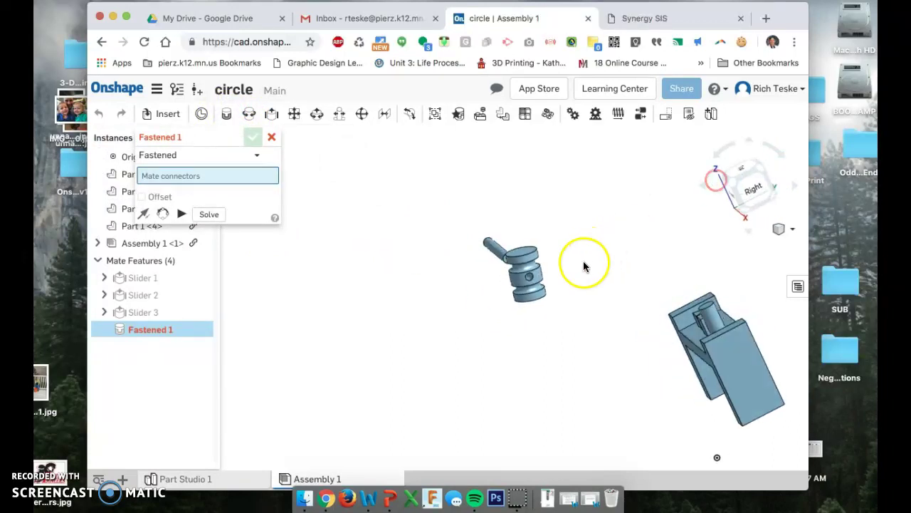
pyautogui.scroll(5, 533, 285)
pyautogui.scroll(3, 523, 296)
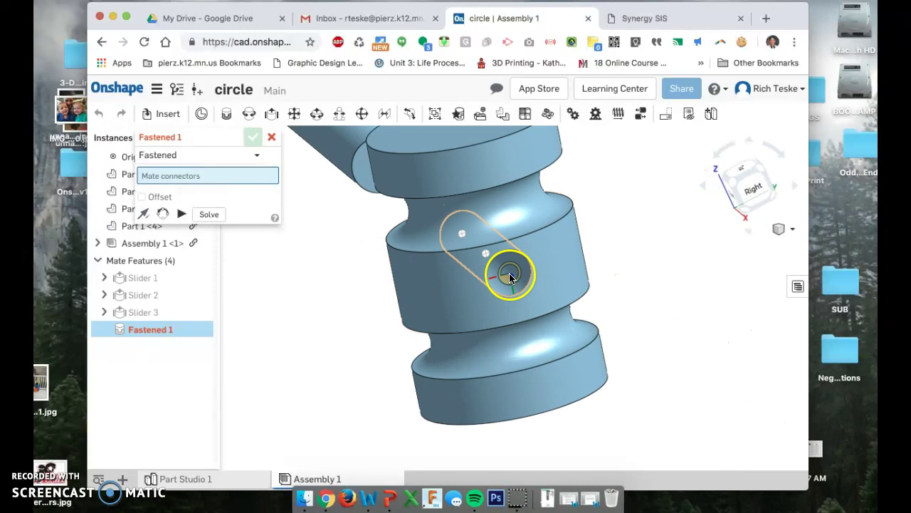
pyautogui.click(509, 277)
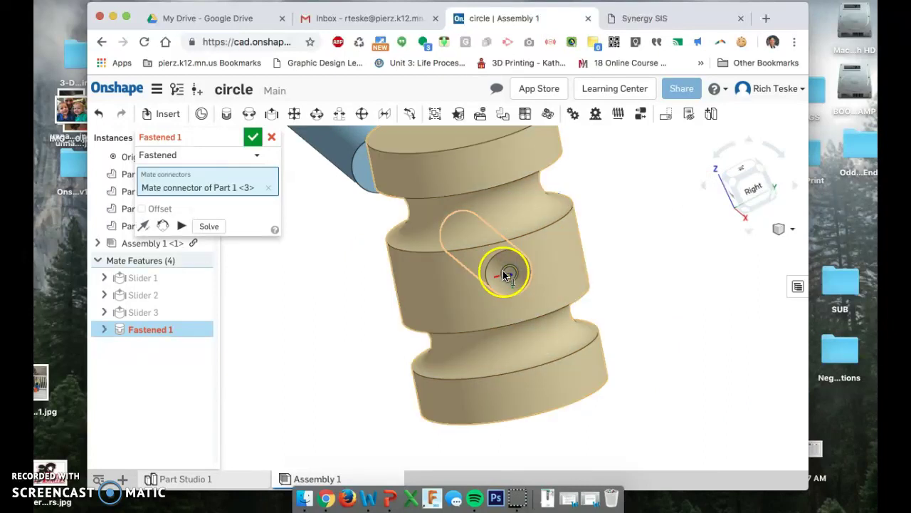
# Step: Set the centre of the mallet handle's end face as the second connector and animate the mate to check the fit
pyautogui.click(757, 194)
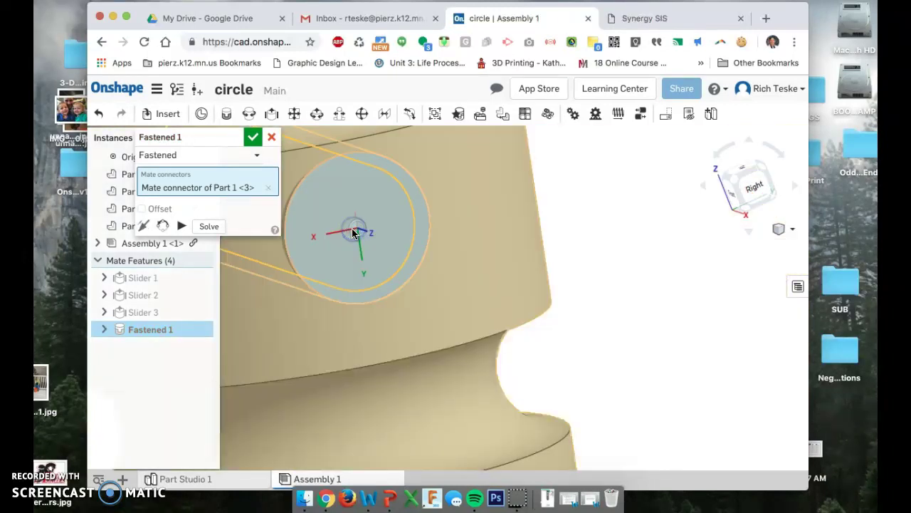
pyautogui.click(360, 226)
pyautogui.scroll(-5, 364, 230)
pyautogui.moveTo(756, 182)
pyautogui.mouseDown()
pyautogui.moveTo(798, 197)
pyautogui.moveTo(760, 191)
pyautogui.mouseUp()
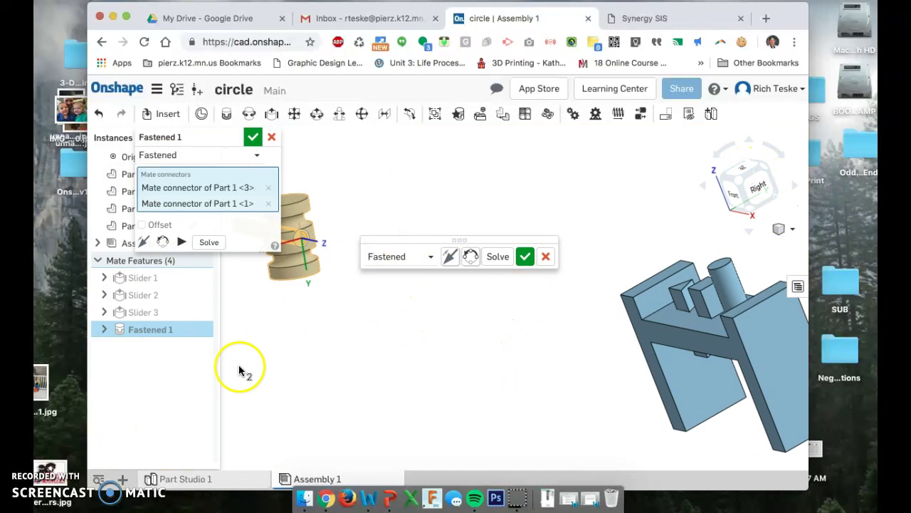
pyautogui.scroll(-5, 235, 365)
pyautogui.scroll(-5, 570, 374)
pyautogui.scroll(5, 496, 352)
pyautogui.scroll(5, 411, 365)
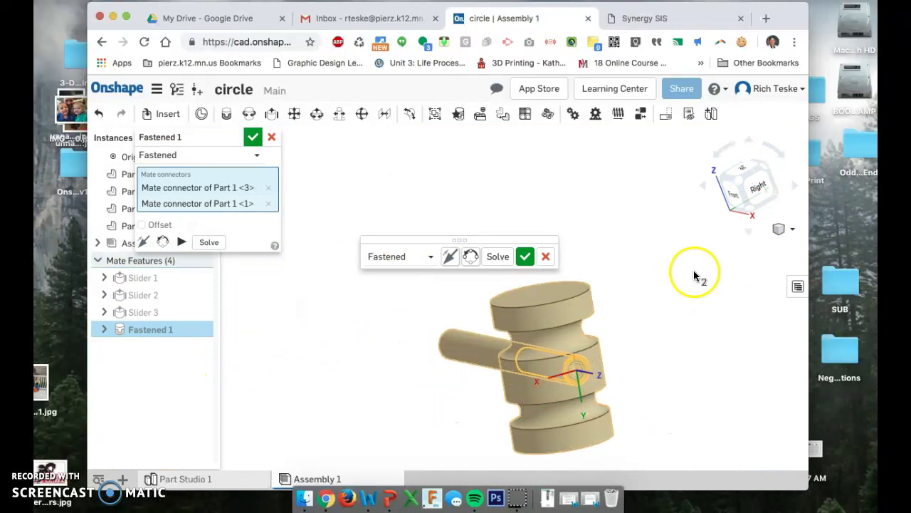
pyautogui.click(757, 187)
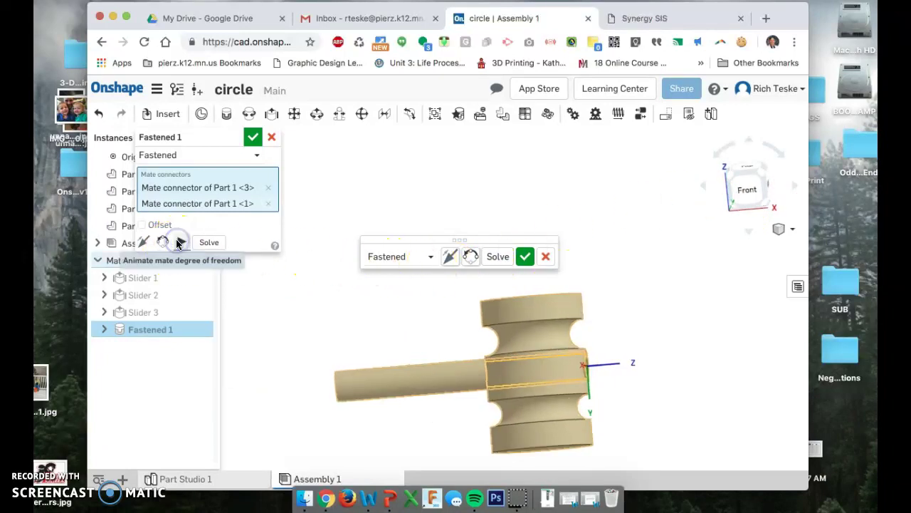
pyautogui.click(207, 268)
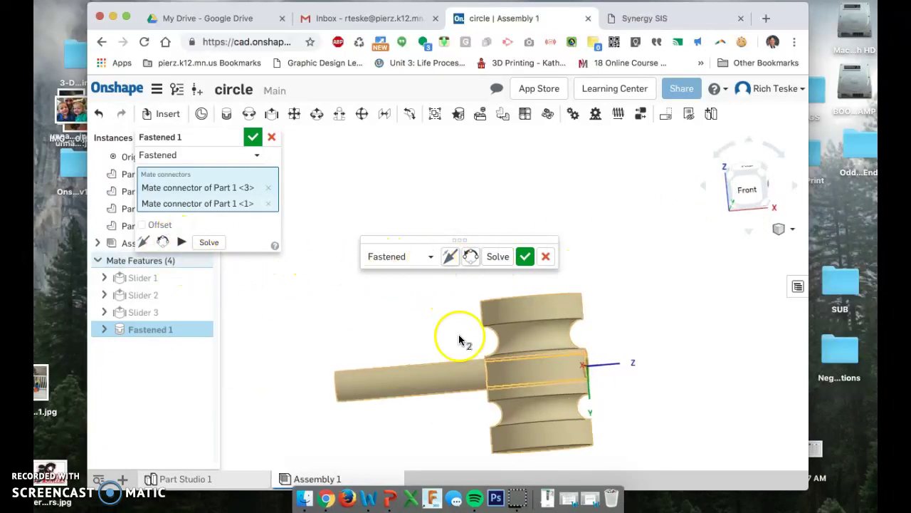
# Step: Try flipping the mate's primary axis and back, and cycle its secondary axis through every orientation to the starting one
pyautogui.click(146, 244)
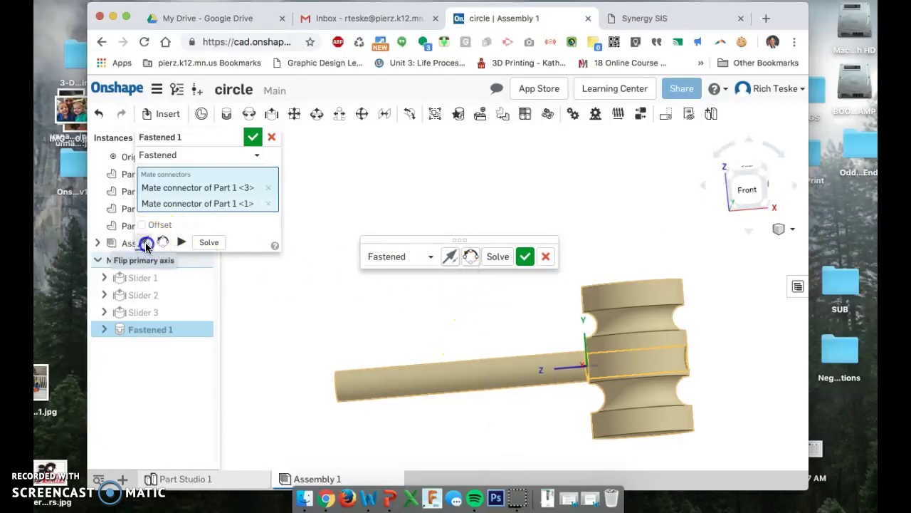
pyautogui.click(145, 244)
pyautogui.click(162, 243)
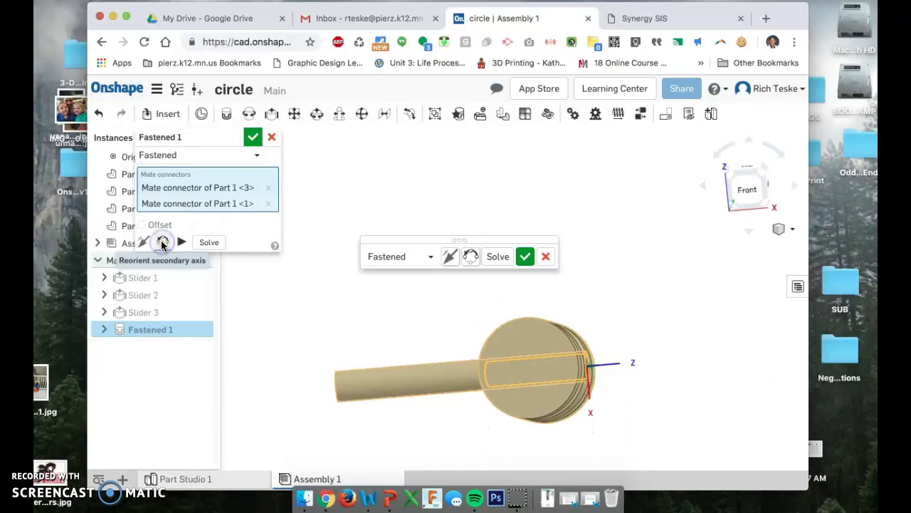
pyautogui.click(162, 243)
pyautogui.click(162, 242)
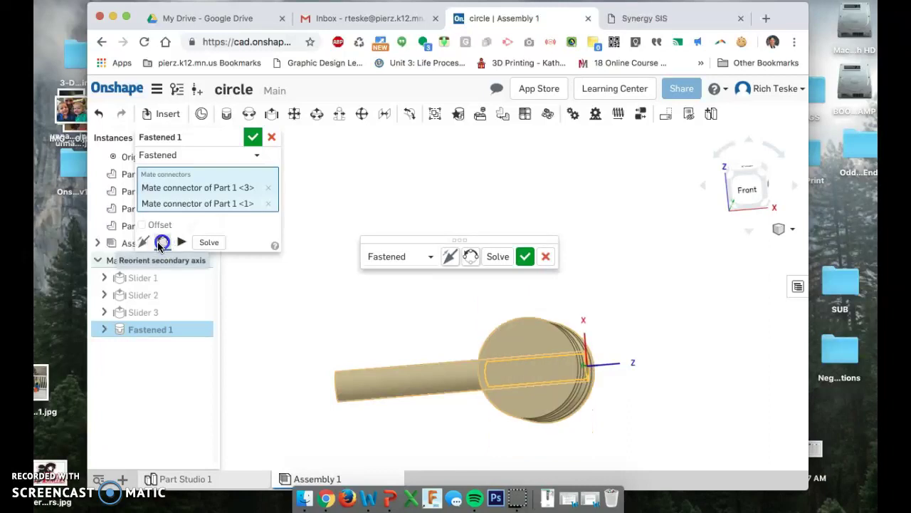
pyautogui.click(162, 243)
# Step: Solve and accept the Fastened mate between the mallet's head and handle, and discard the empty new mate
pyautogui.click(496, 255)
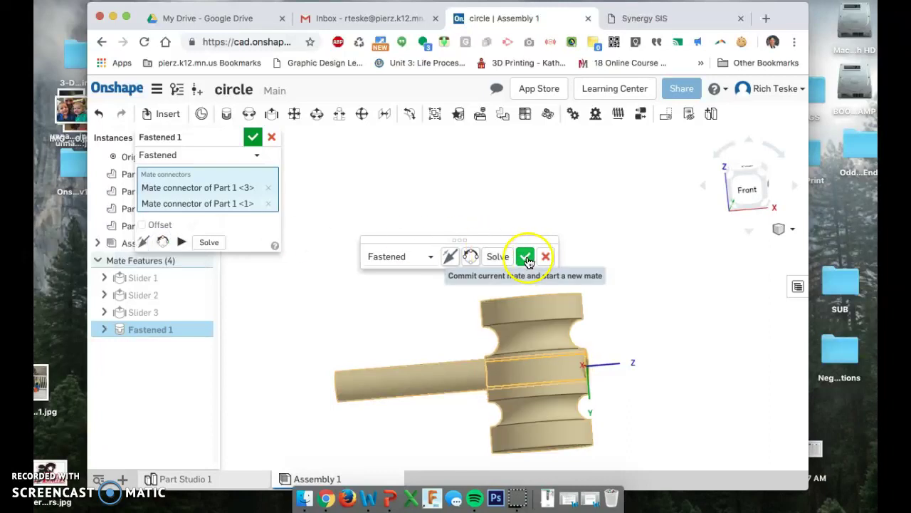
pyautogui.click(525, 257)
pyautogui.moveTo(755, 198); pyautogui.dragTo(733, 185)
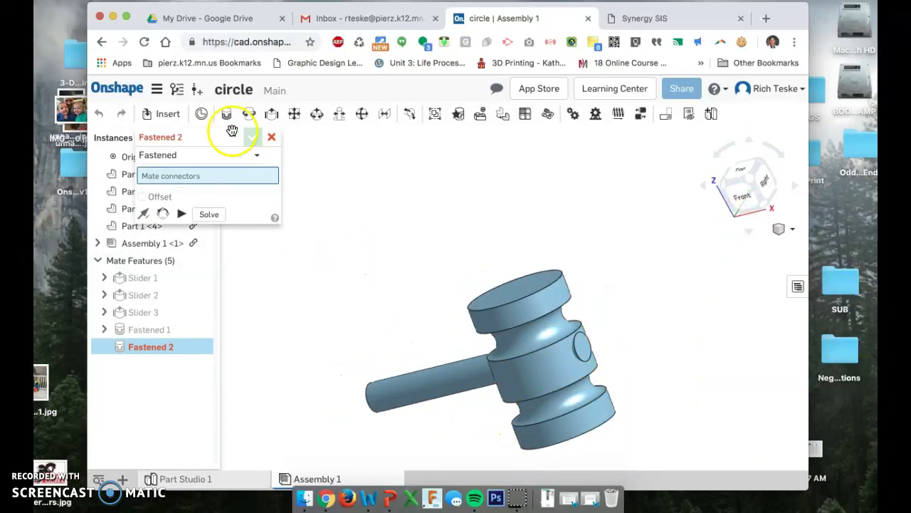
pyautogui.click(271, 136)
# Step: Move the fastened mallet as one piece to a spot beside the peg bench
pyautogui.moveTo(524, 380); pyautogui.dragTo(499, 328)
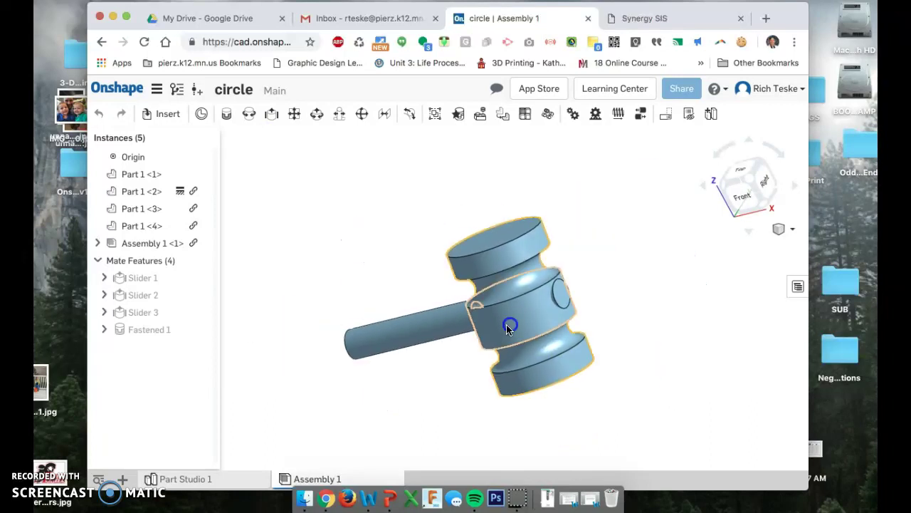
pyautogui.scroll(-8, 508, 327)
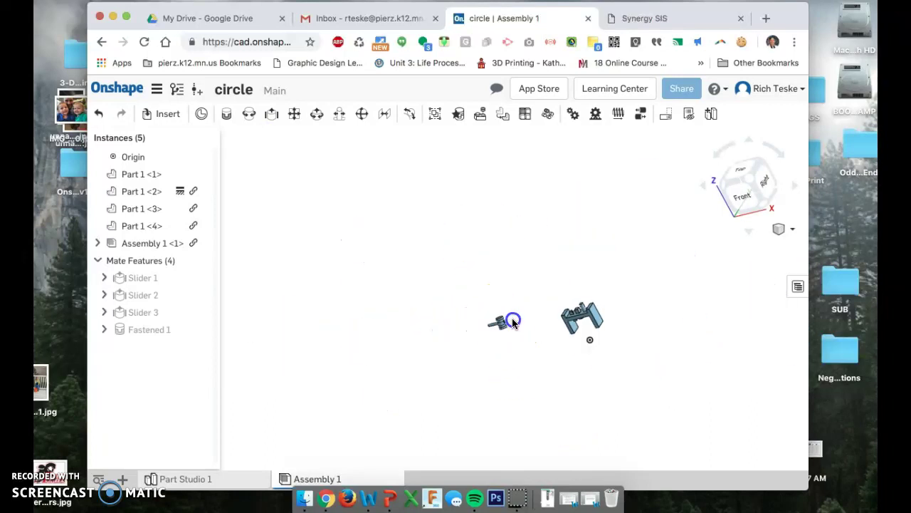
pyautogui.scroll(3, 538, 326)
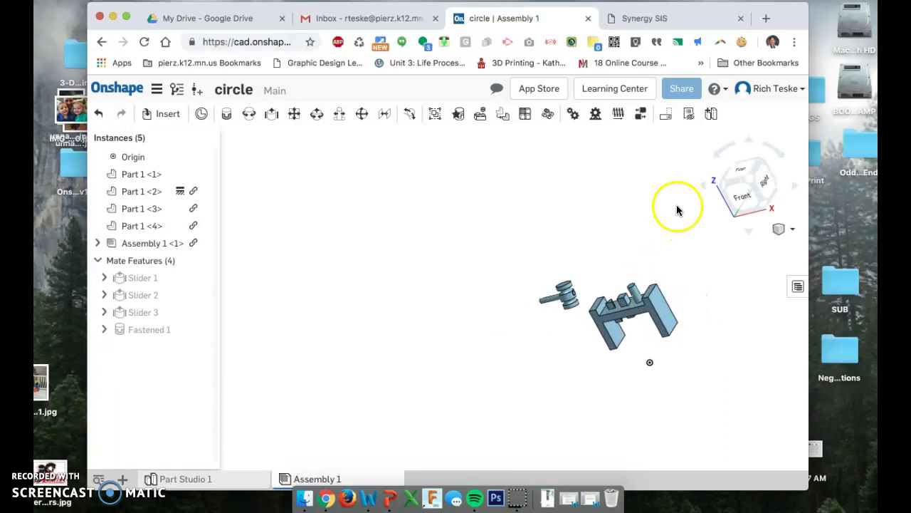
pyautogui.click(745, 183)
pyautogui.moveTo(463, 210); pyautogui.dragTo(464, 255)
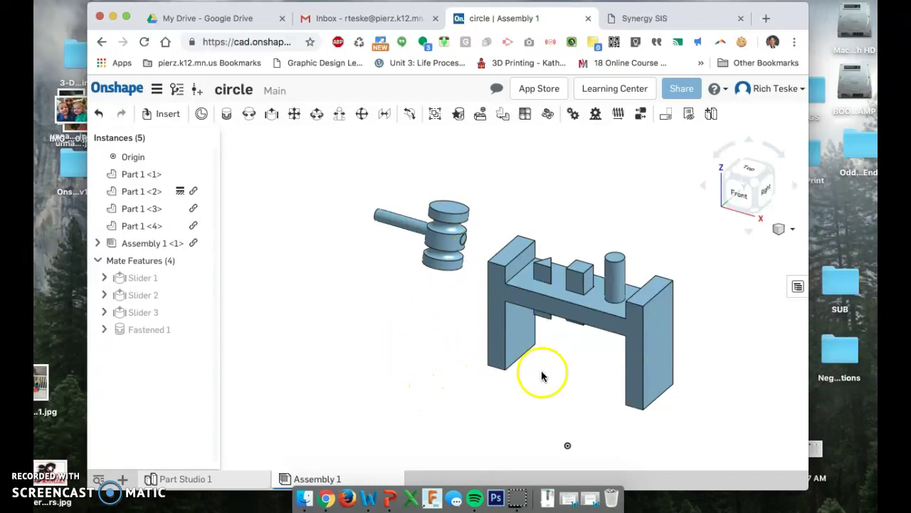